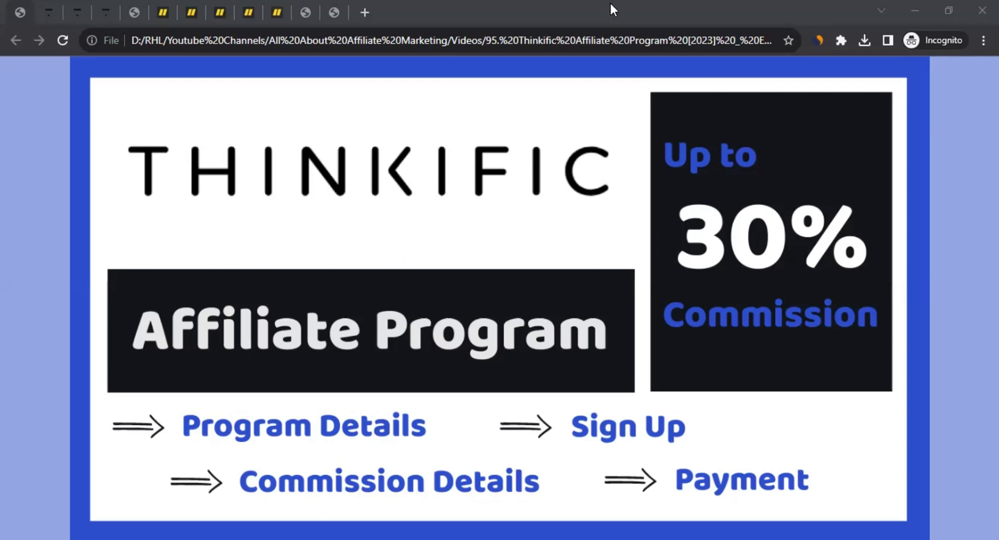
# - Switch to the tab showing the thinkific.com homepage
pyautogui.click(38, 1)
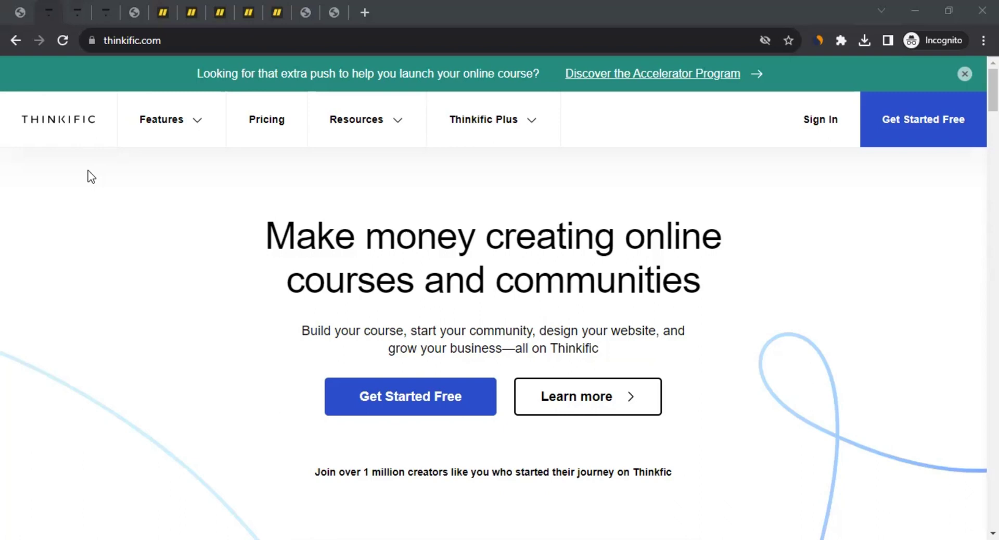
pyautogui.click(754, 120)
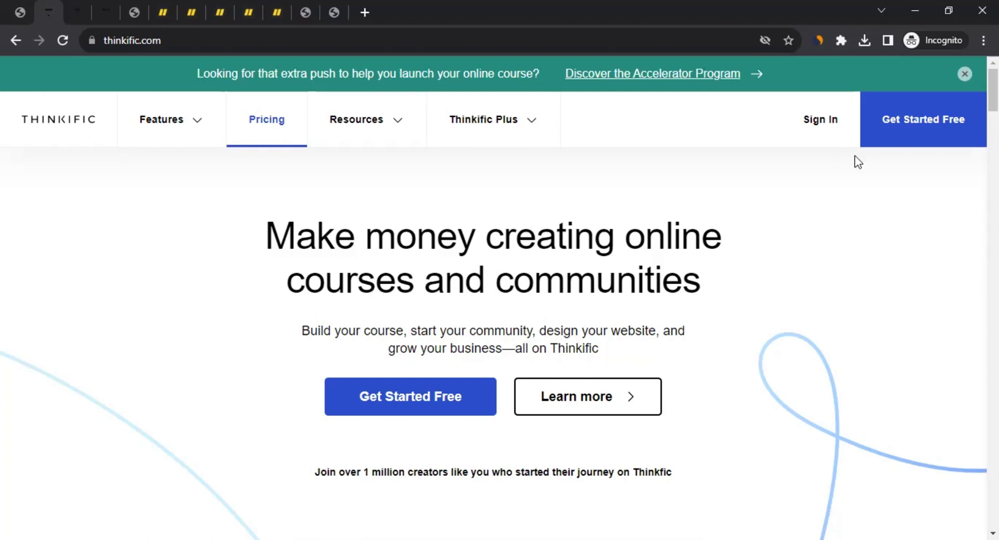
# - Open Thinkific's pricing page to see the Free, Basic ($36/month) and Start ($74/month) plans
pyautogui.click(289, 123)
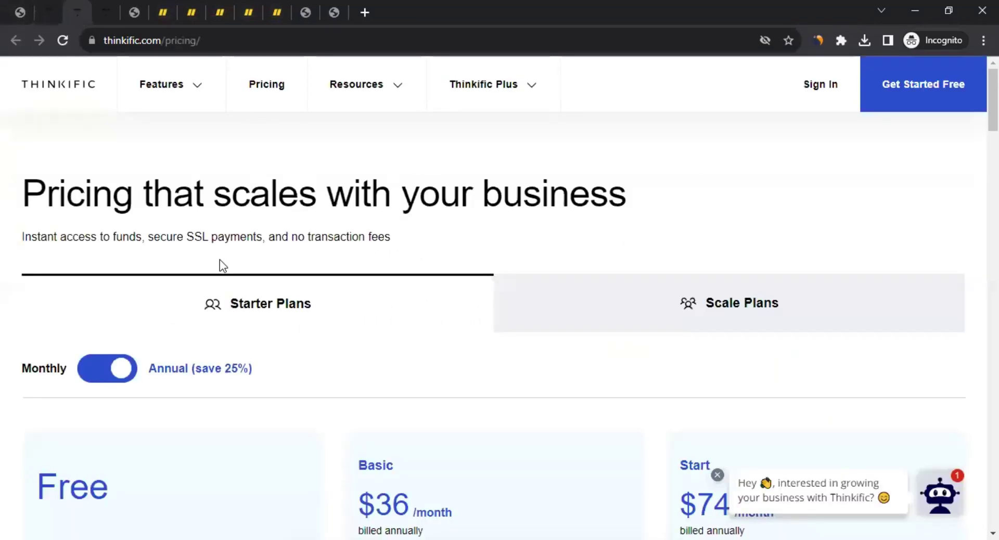
pyautogui.scroll(-3, 3, 259)
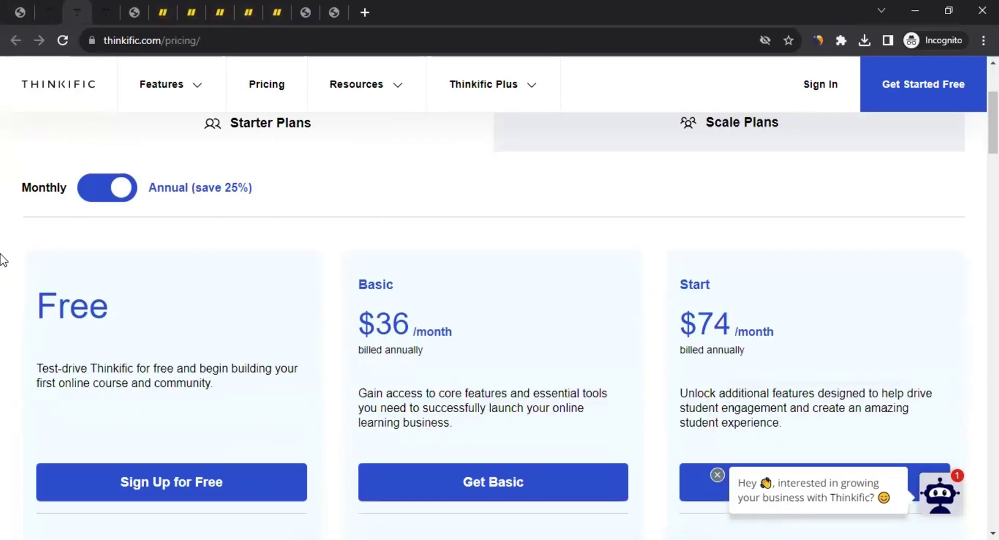
pyautogui.scroll(-4, 3, 259)
pyautogui.scroll(3, 103, 226)
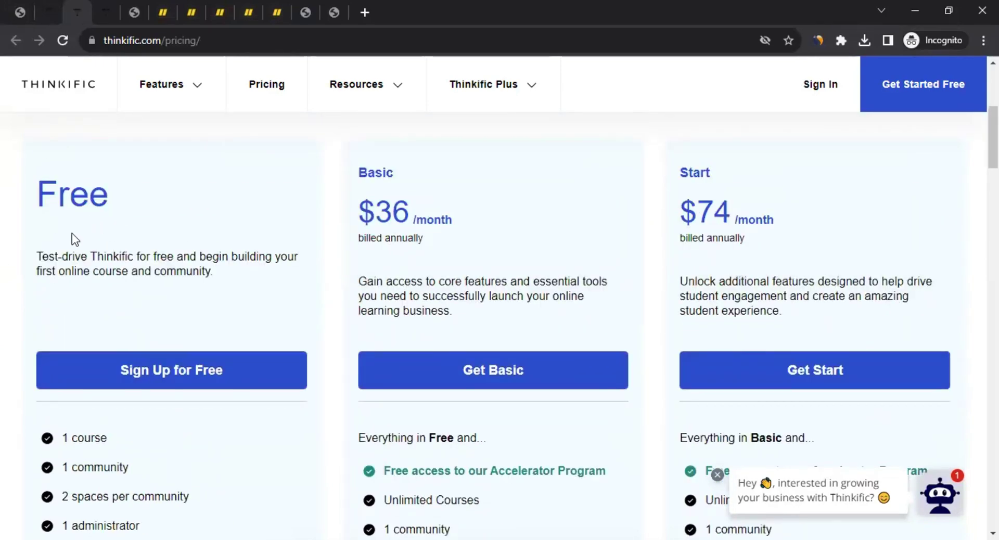
pyautogui.scroll(-3, 40, 242)
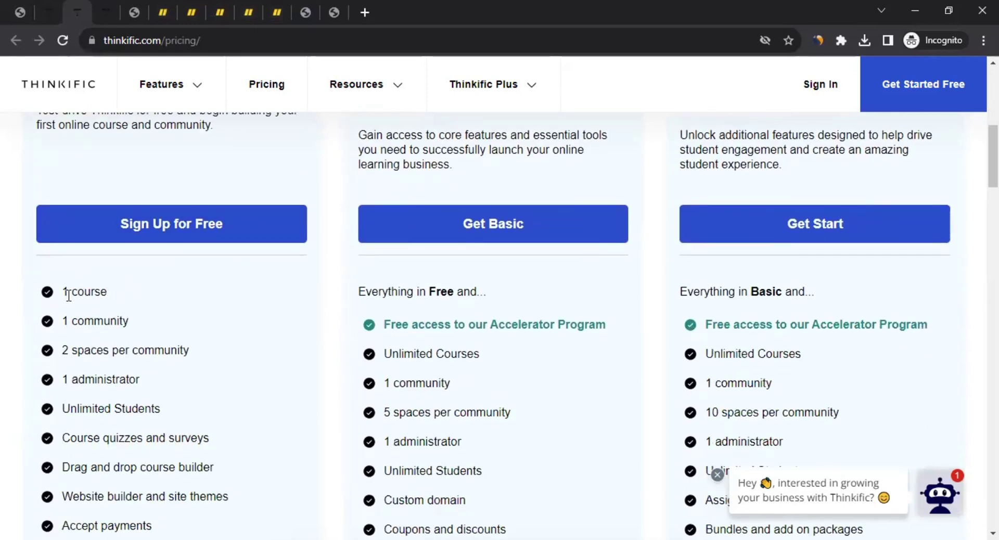
pyautogui.scroll(1, 69, 312)
pyautogui.scroll(-1, 70, 334)
# - Highlight Free plan features: 1 community, drag and drop course builder, website builder, accept payments
pyautogui.moveTo(68, 352); pyautogui.dragTo(125, 352)
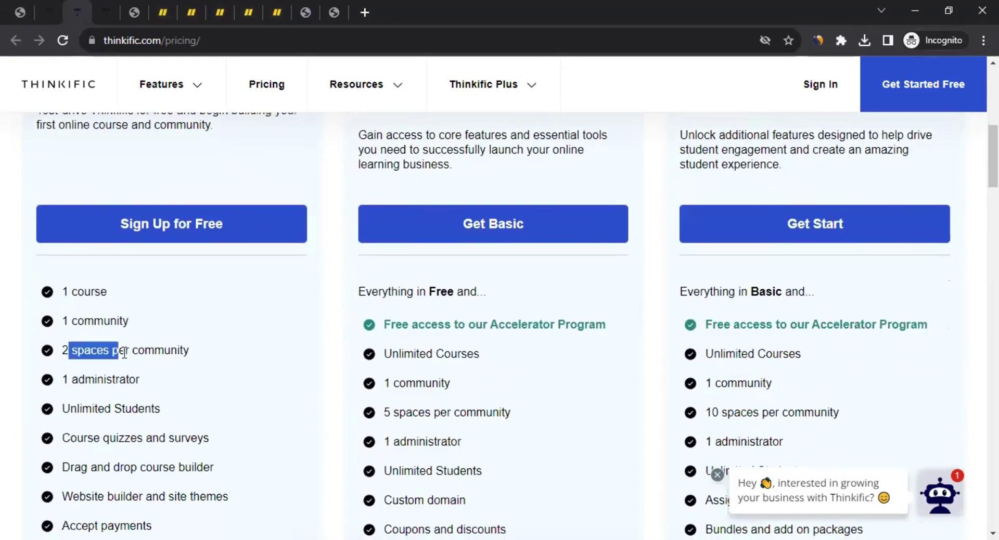
pyautogui.moveTo(81, 321); pyautogui.dragTo(126, 324)
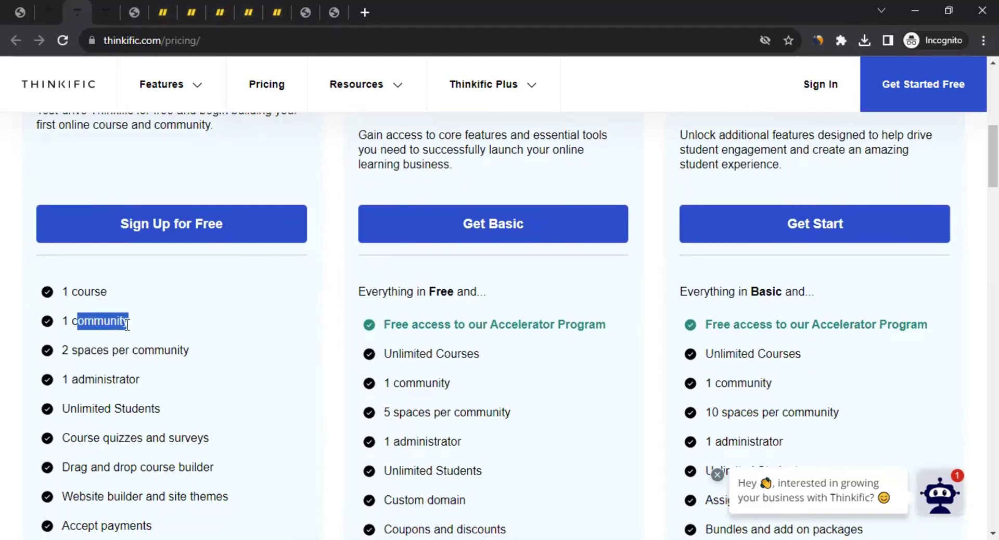
pyautogui.scroll(-4, 178, 367)
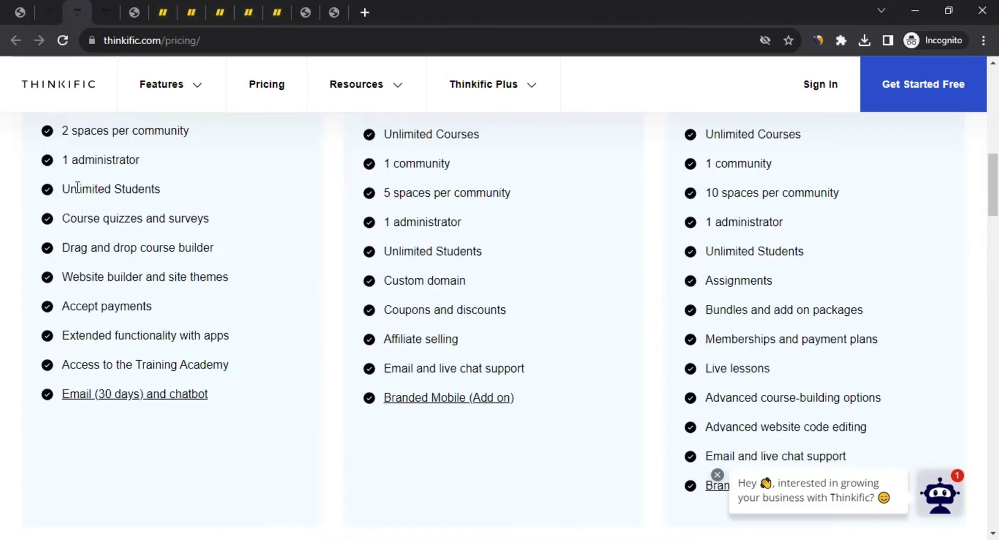
pyautogui.moveTo(77, 189); pyautogui.dragTo(152, 192)
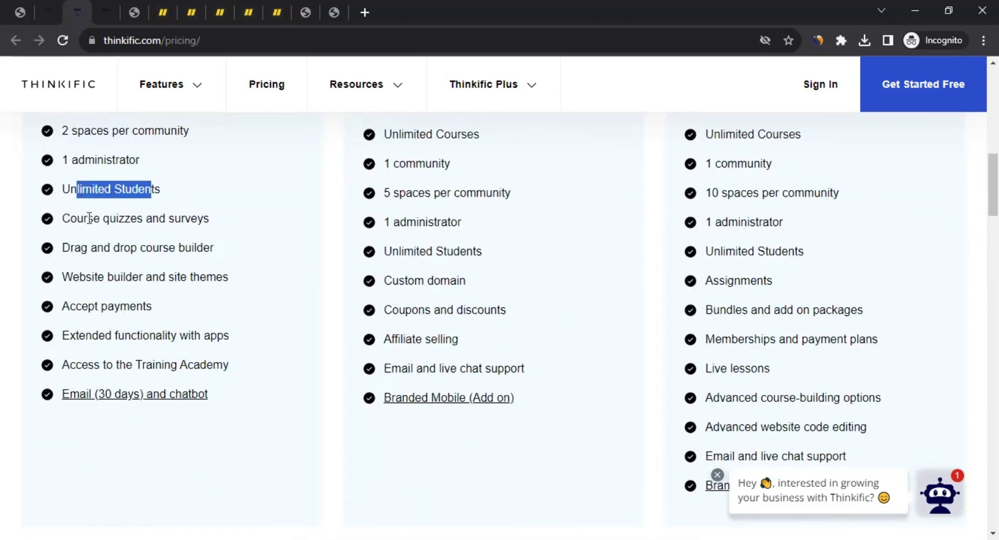
pyautogui.moveTo(75, 248); pyautogui.dragTo(140, 247)
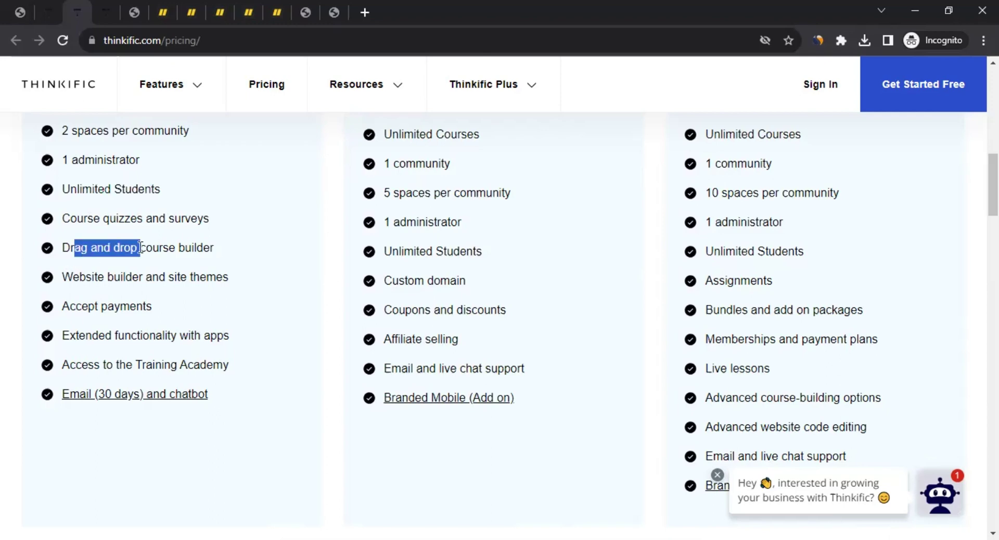
pyautogui.moveTo(73, 277); pyautogui.dragTo(101, 279)
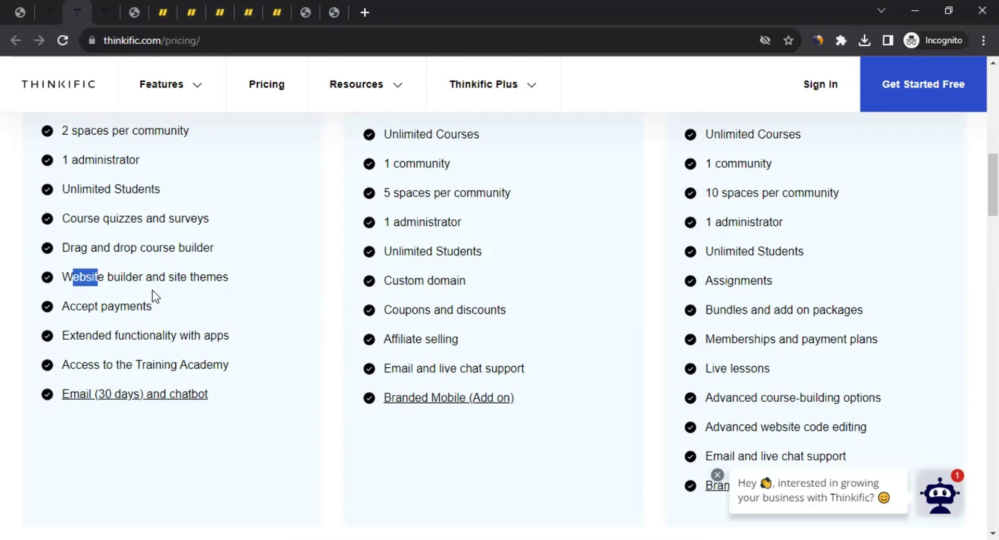
pyautogui.moveTo(82, 307); pyautogui.dragTo(137, 308)
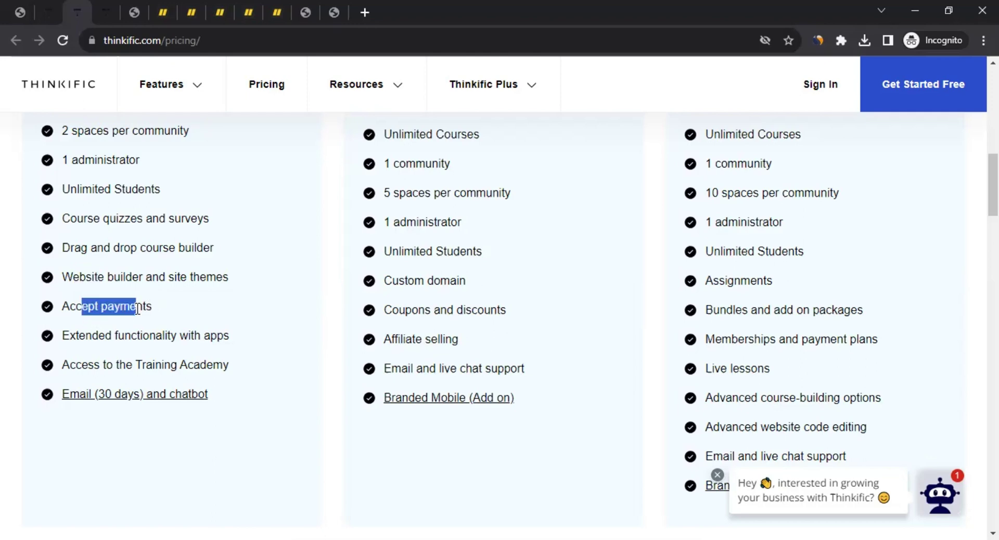
pyautogui.moveTo(89, 341); pyautogui.dragTo(194, 337)
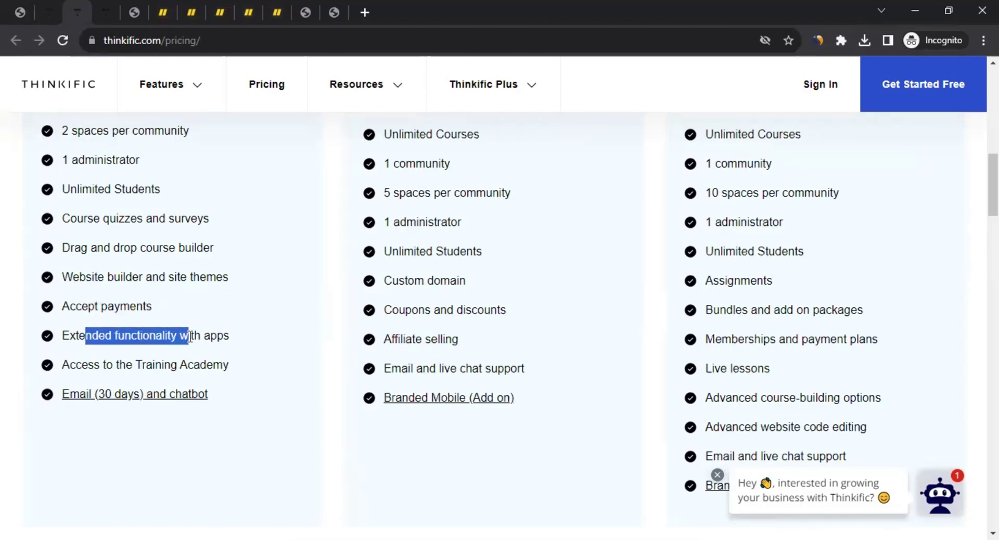
pyautogui.scroll(6, 216, 361)
pyautogui.scroll(3, 207, 360)
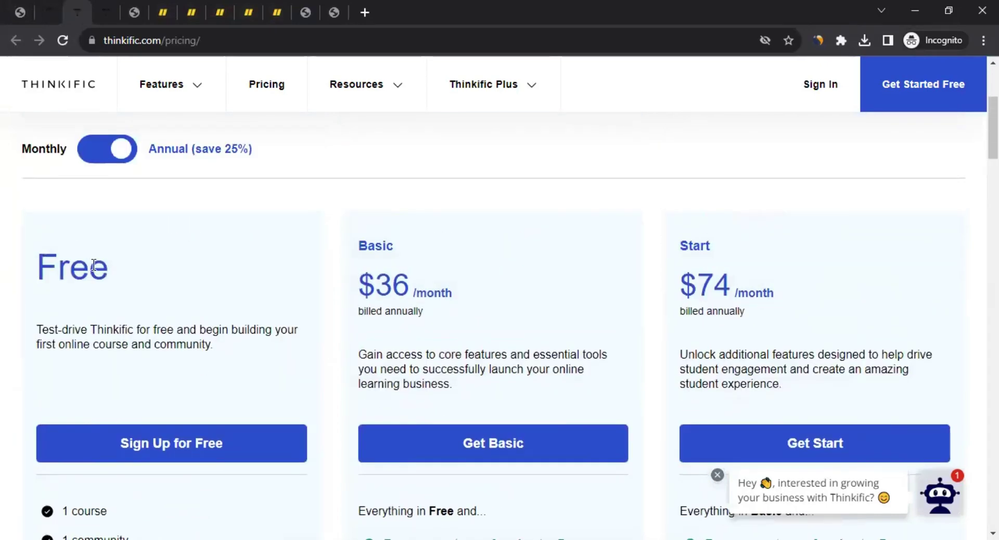
pyautogui.scroll(-2, 600, 312)
pyautogui.scroll(-4, 596, 304)
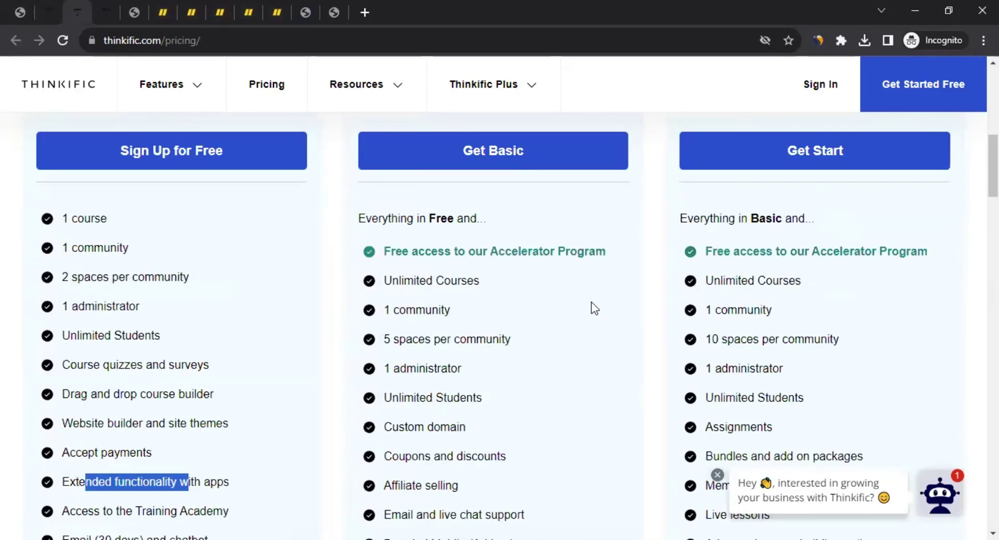
pyautogui.scroll(-3, 591, 304)
pyautogui.scroll(3, 460, 152)
pyautogui.moveTo(402, 279); pyautogui.dragTo(484, 281)
pyautogui.scroll(-4, 486, 291)
pyautogui.scroll(3, 529, 232)
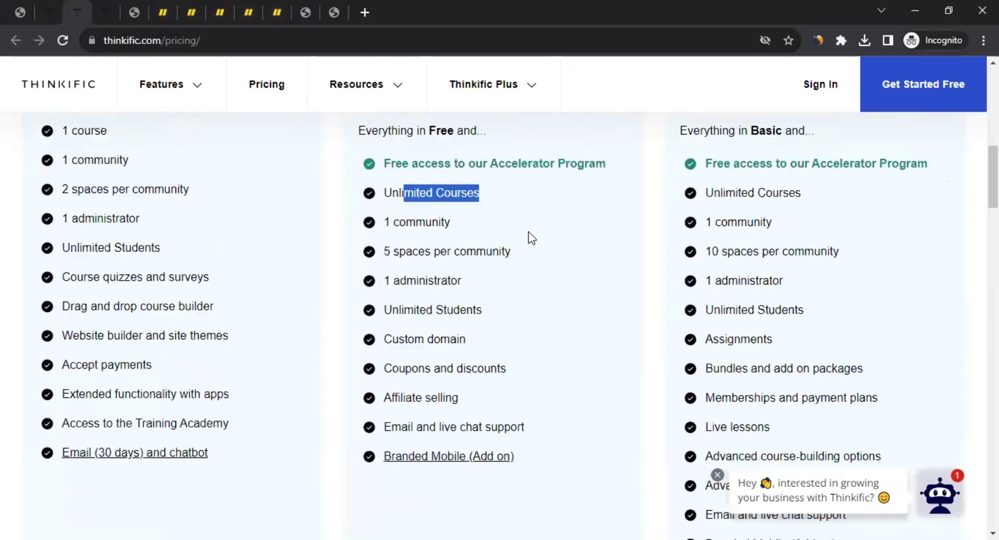
pyautogui.moveTo(413, 353); pyautogui.dragTo(450, 354)
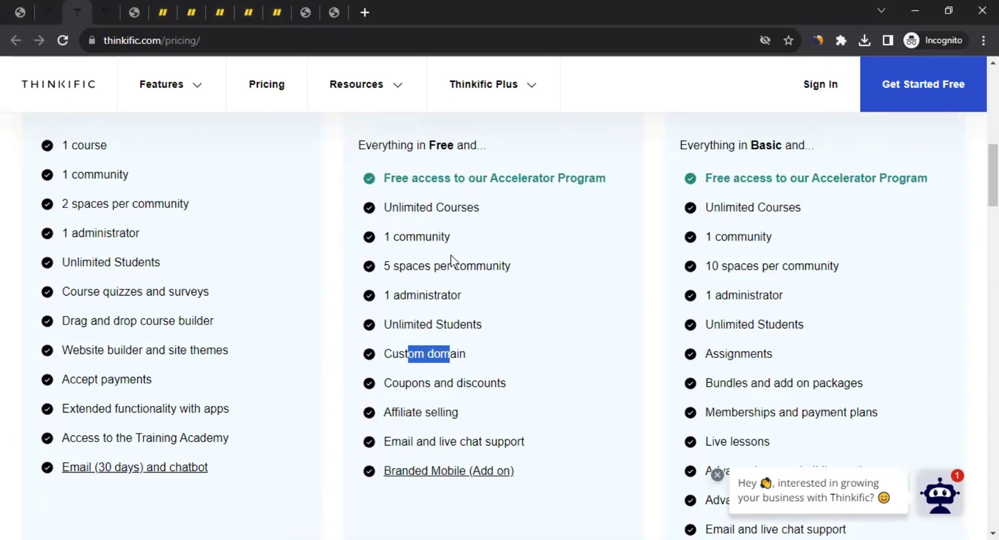
pyautogui.scroll(6, 451, 255)
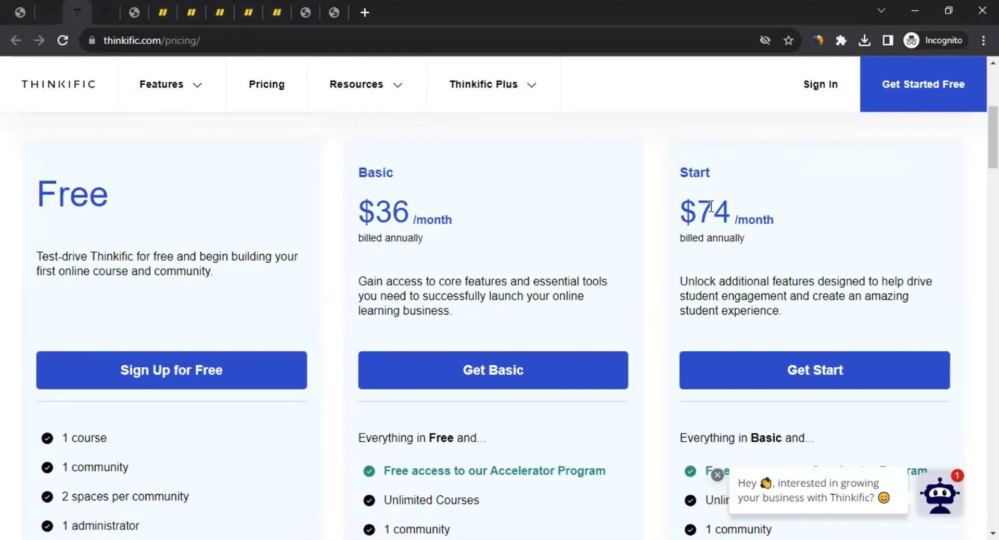
pyautogui.moveTo(713, 207); pyautogui.dragTo(772, 207)
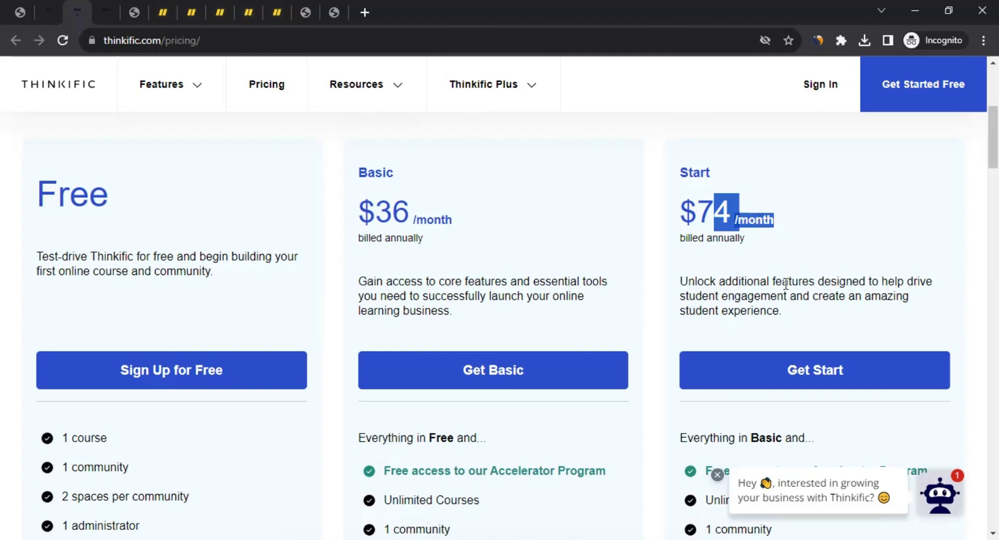
pyautogui.scroll(5, 758, 299)
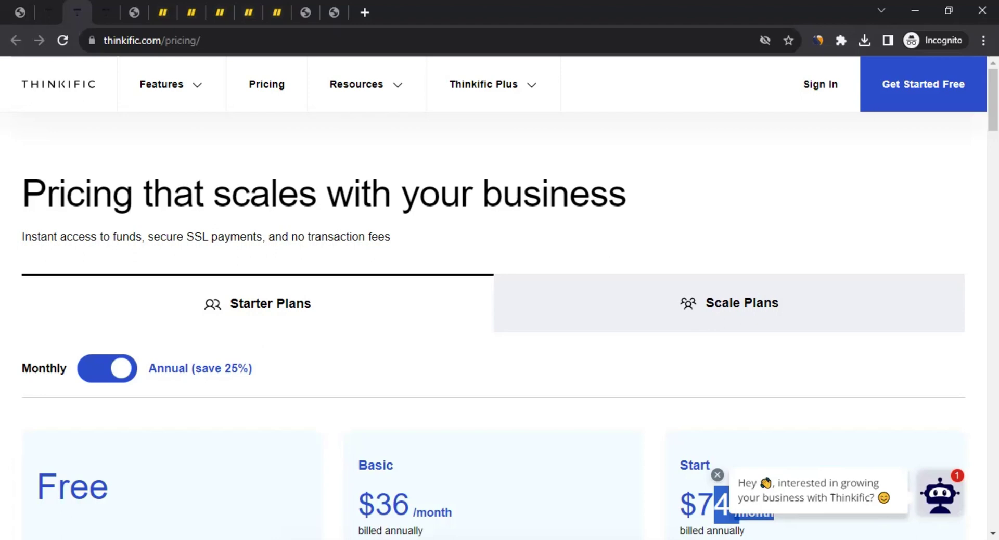
pyautogui.click(818, 41)
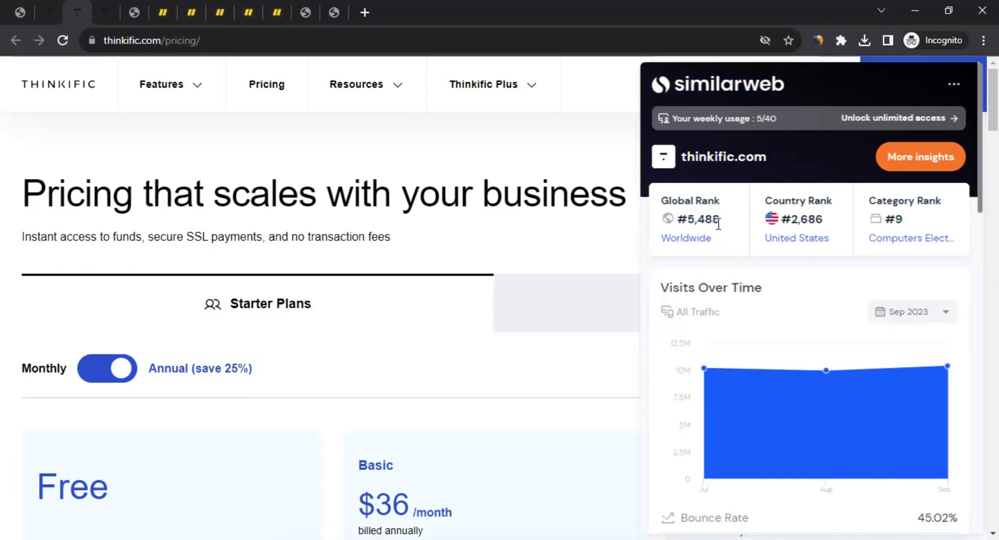
pyautogui.moveTo(903, 220); pyautogui.dragTo(895, 218)
pyautogui.scroll(-5, 772, 260)
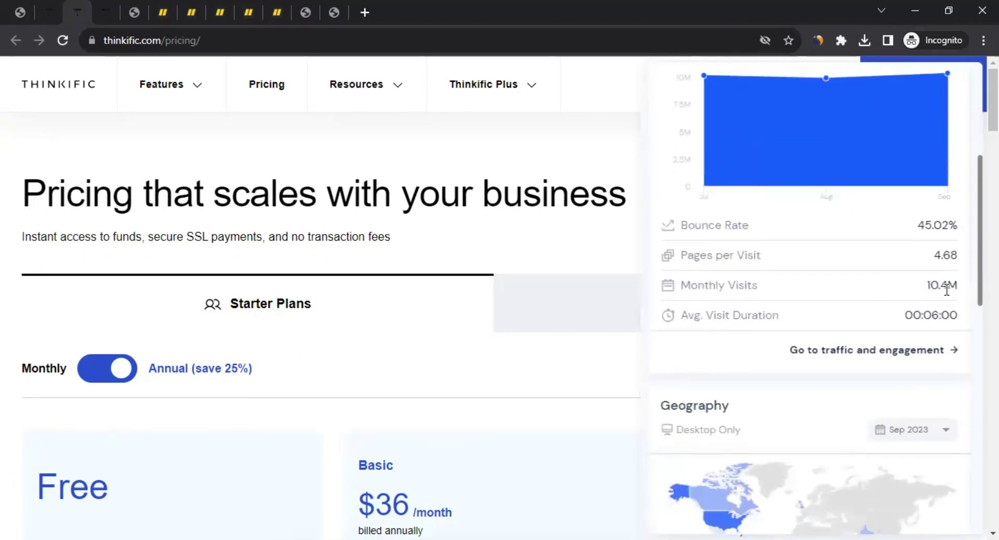
pyautogui.click(593, 158)
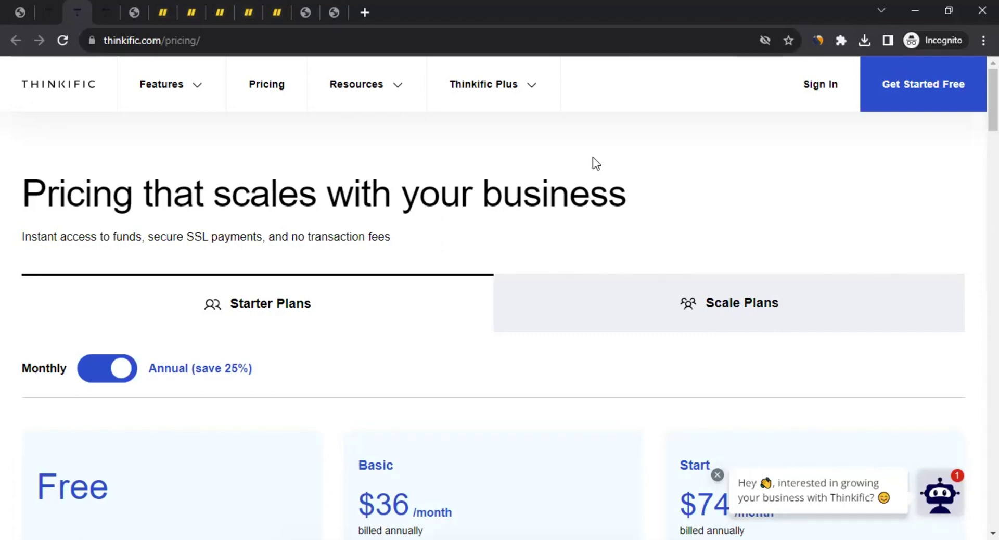
# - Open Thinkific's affiliates page and highlight the 30% lifetime recurring commission perk
pyautogui.click(52, 1)
pyautogui.scroll(-5, 499, 312)
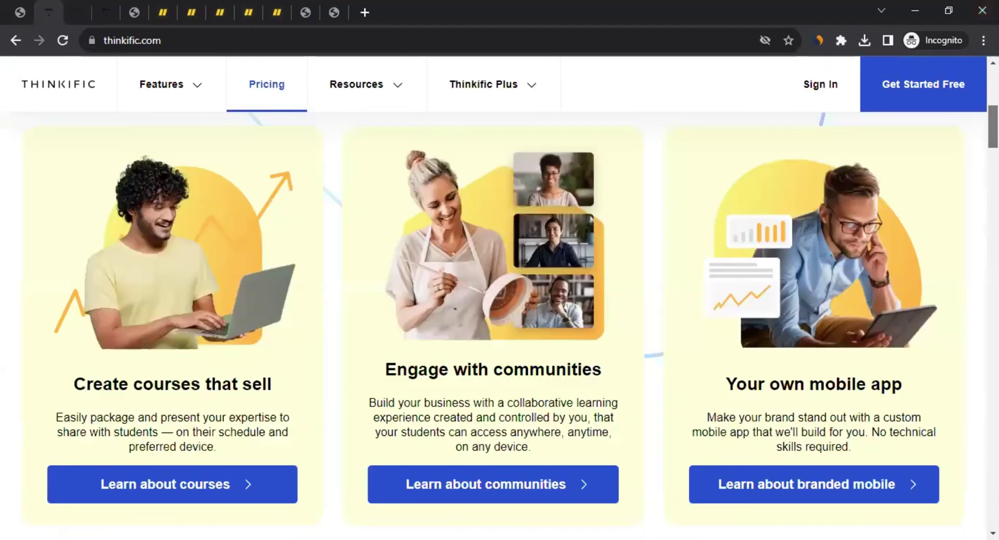
pyautogui.scroll(-15, 499, 312)
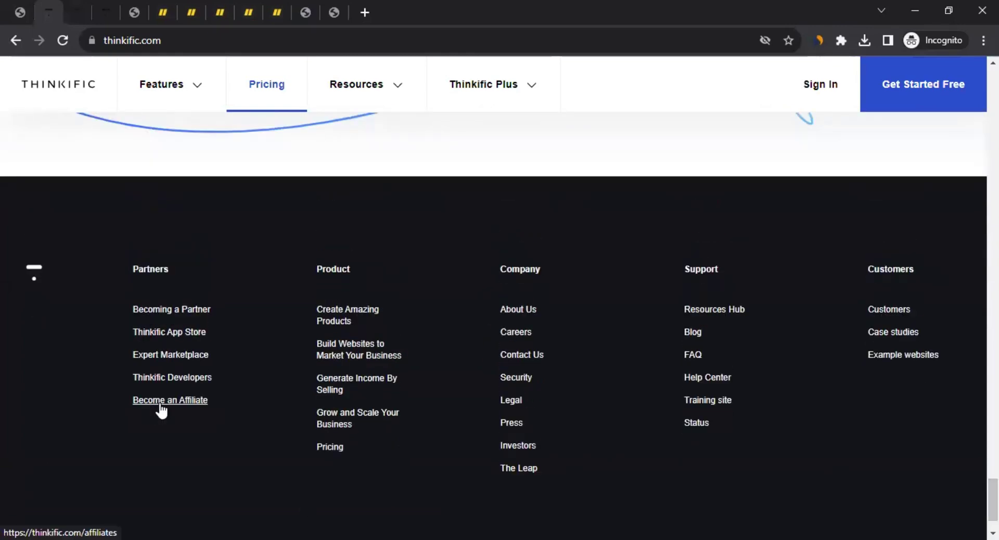
pyautogui.click(107, 8)
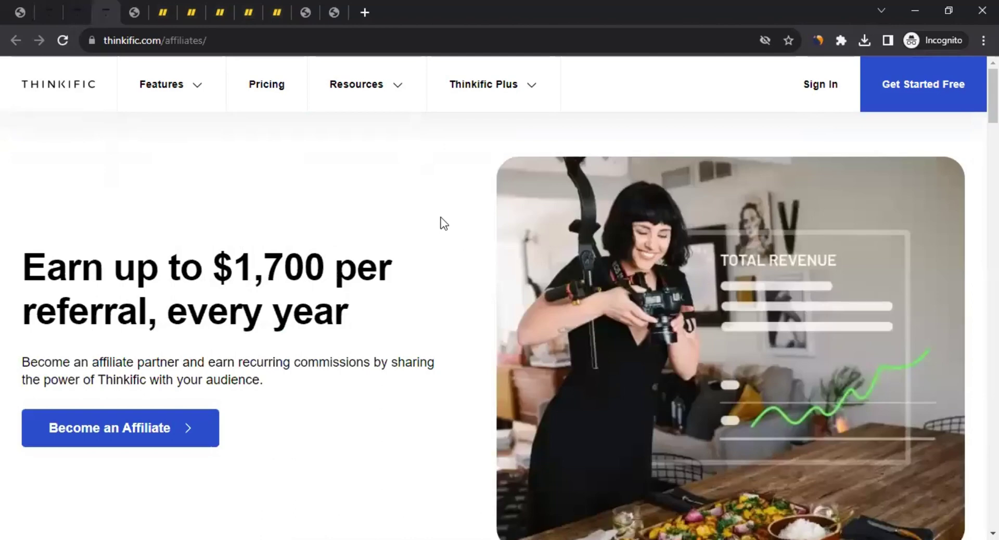
pyautogui.scroll(-8, 441, 223)
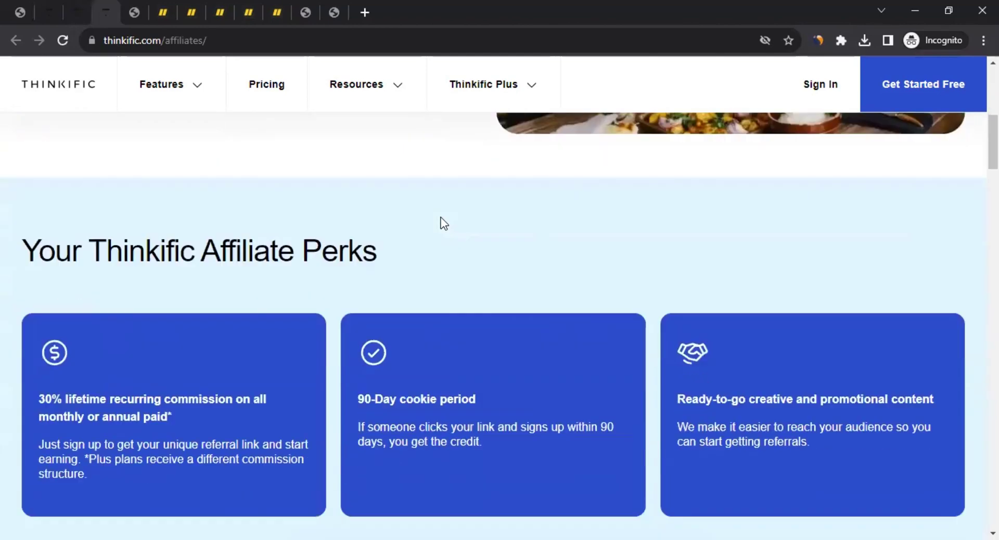
pyautogui.moveTo(37, 376); pyautogui.dragTo(187, 391)
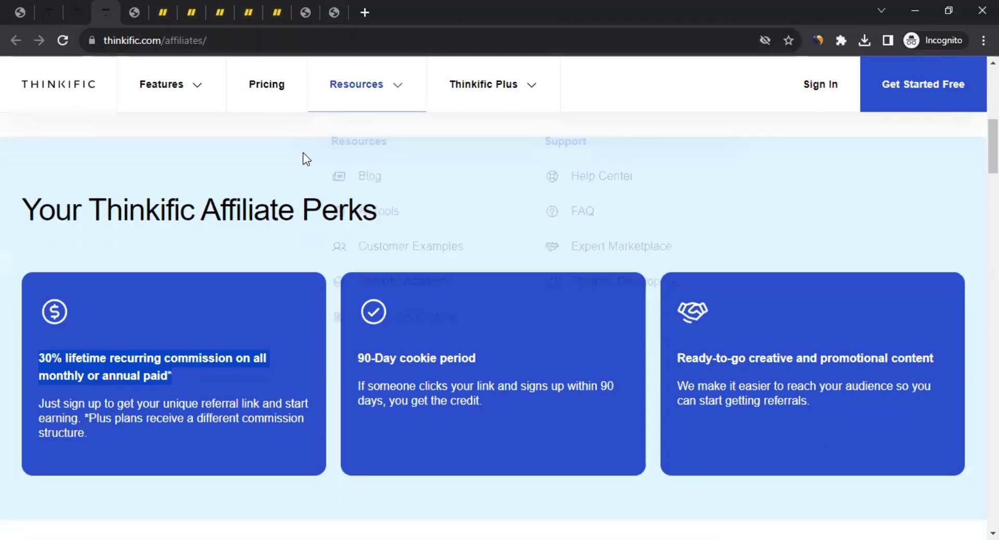
# - Read through the affiliate FAQs down to the 'Ready to start earning?' section
pyautogui.scroll(-13, 86, 353)
pyautogui.scroll(-17, 87, 353)
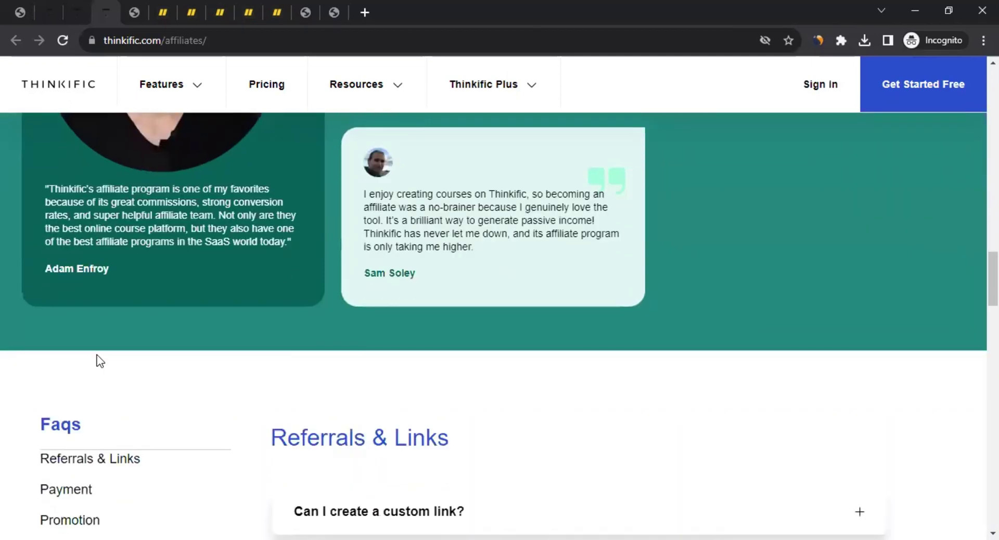
pyautogui.scroll(-7, 227, 320)
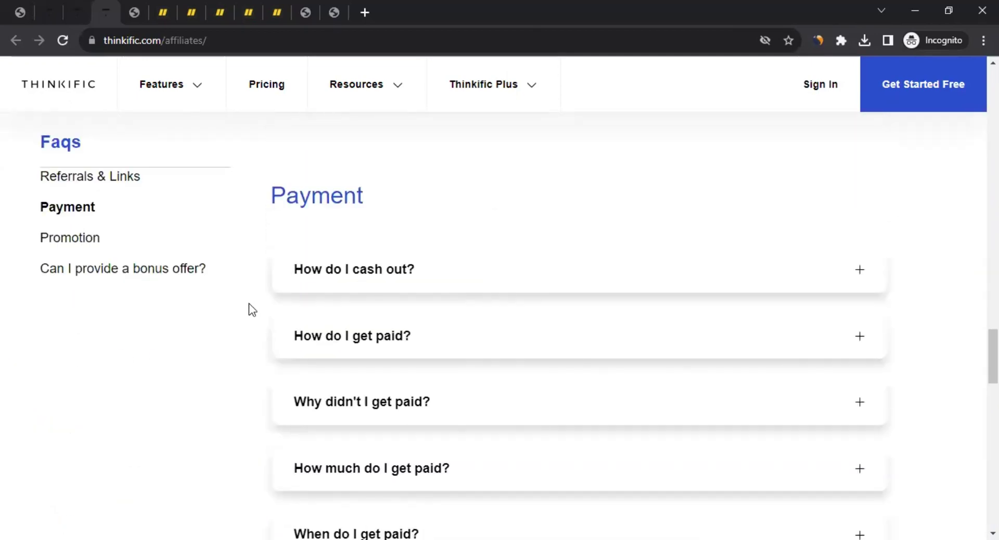
pyautogui.scroll(-12, 248, 304)
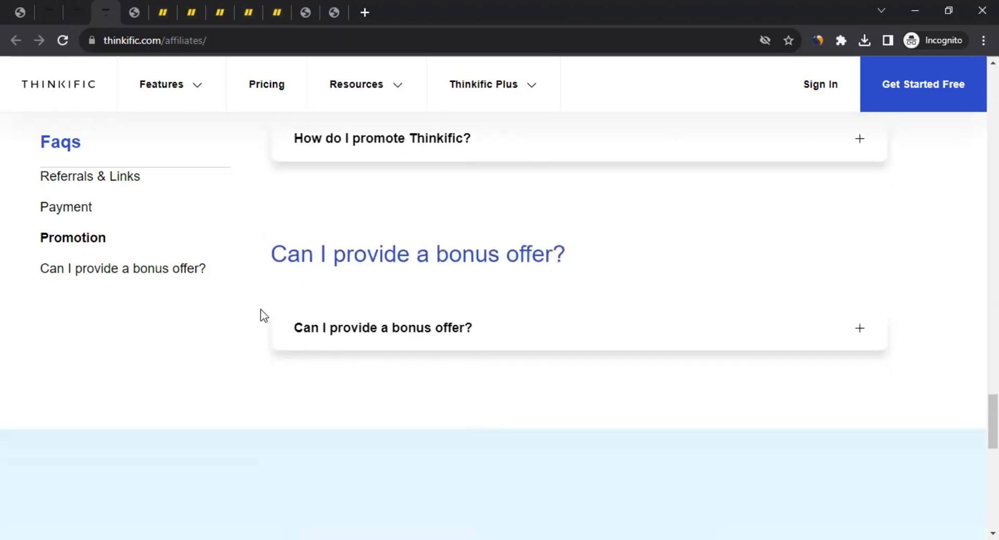
pyautogui.scroll(-5, 255, 312)
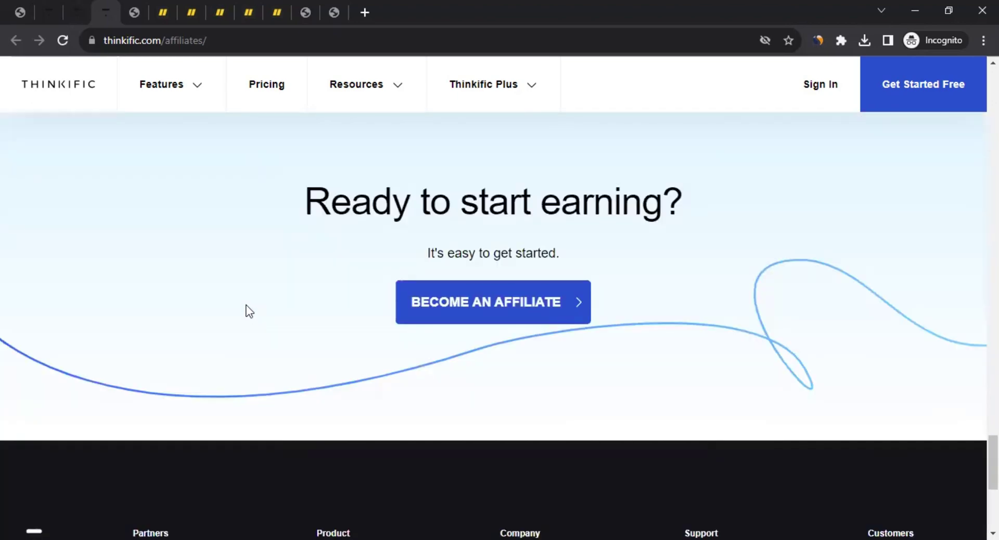
pyautogui.scroll(5, 252, 312)
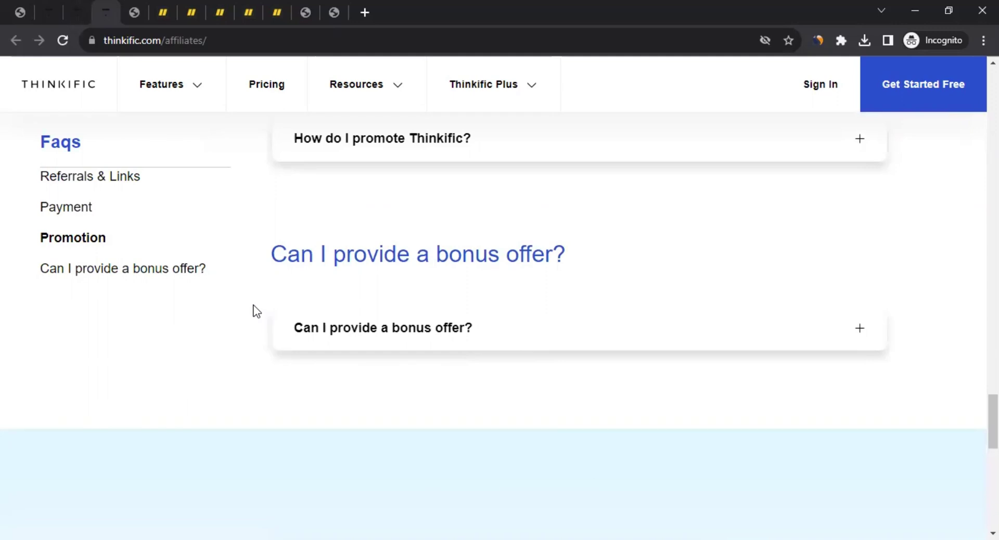
pyautogui.scroll(-5, 254, 311)
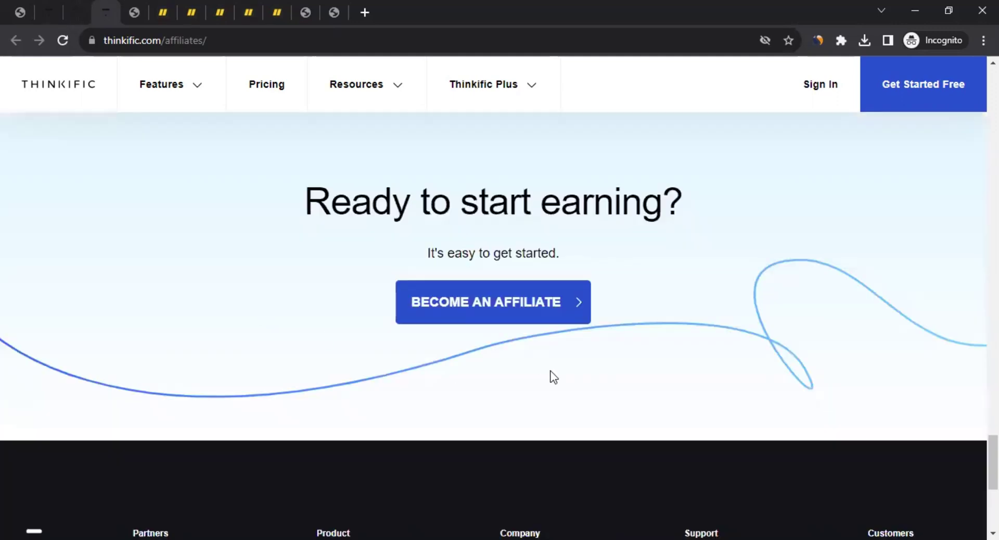
# - Check the affiliate sign-up's invite-only Marketing Partners notice, then move to the sovrn.com tab
pyautogui.click(502, 309)
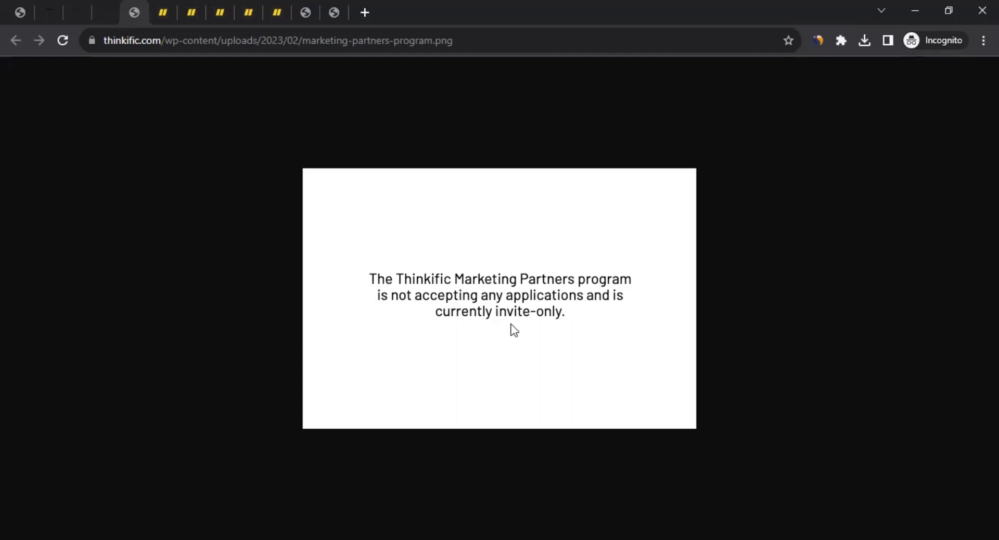
pyautogui.click(109, 9)
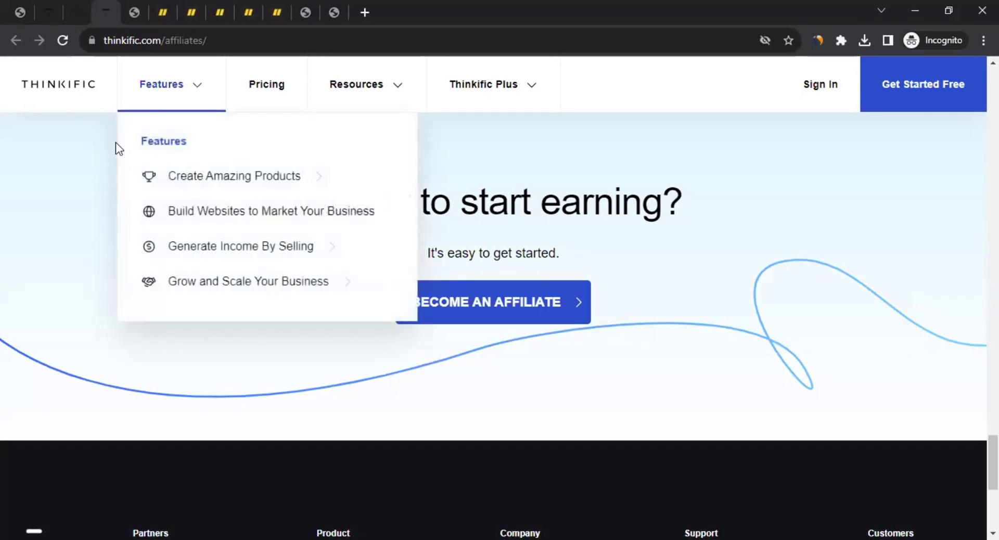
pyautogui.click(137, 9)
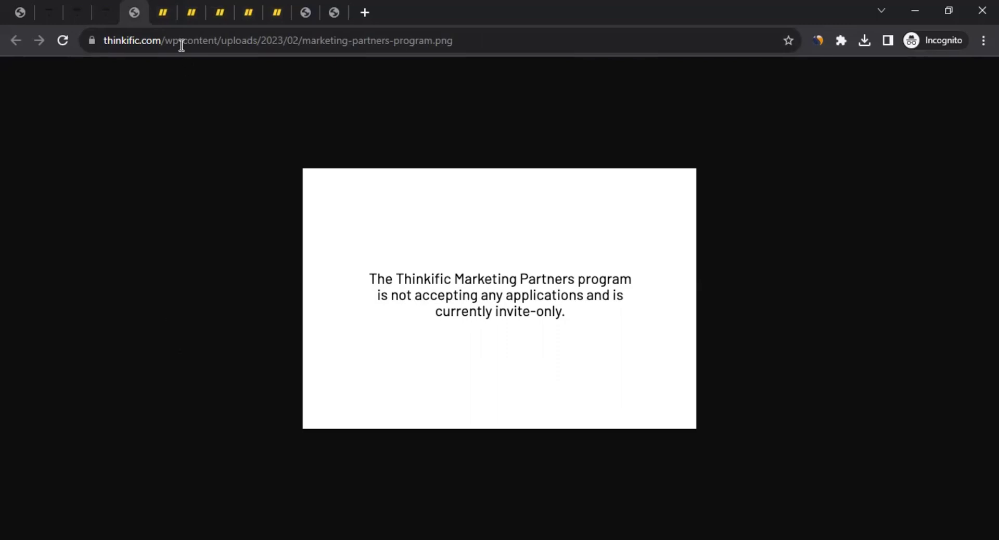
pyautogui.click(161, 12)
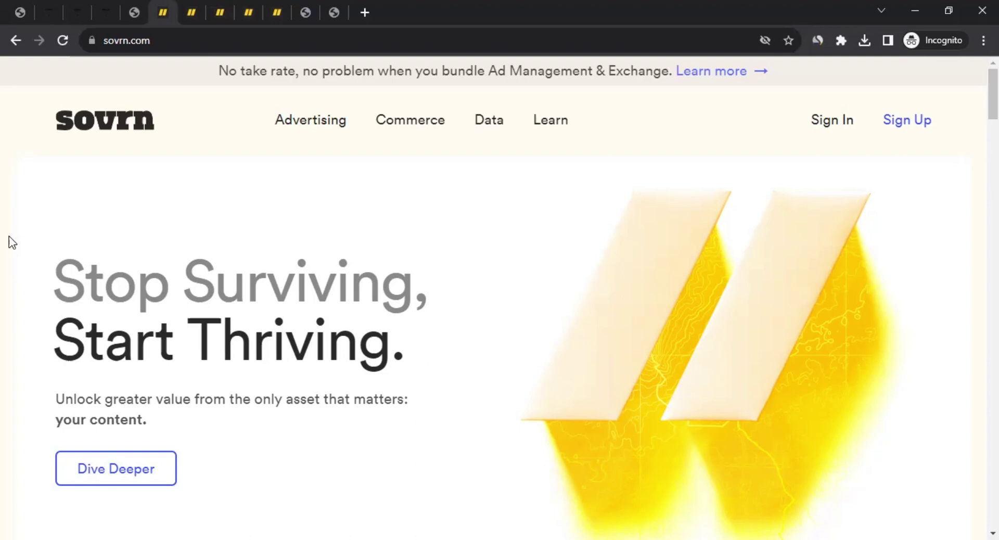
# - Choose Affiliate Marketing from the Commerce menu in Sovrn's navigation bar
pyautogui.moveTo(420, 125)
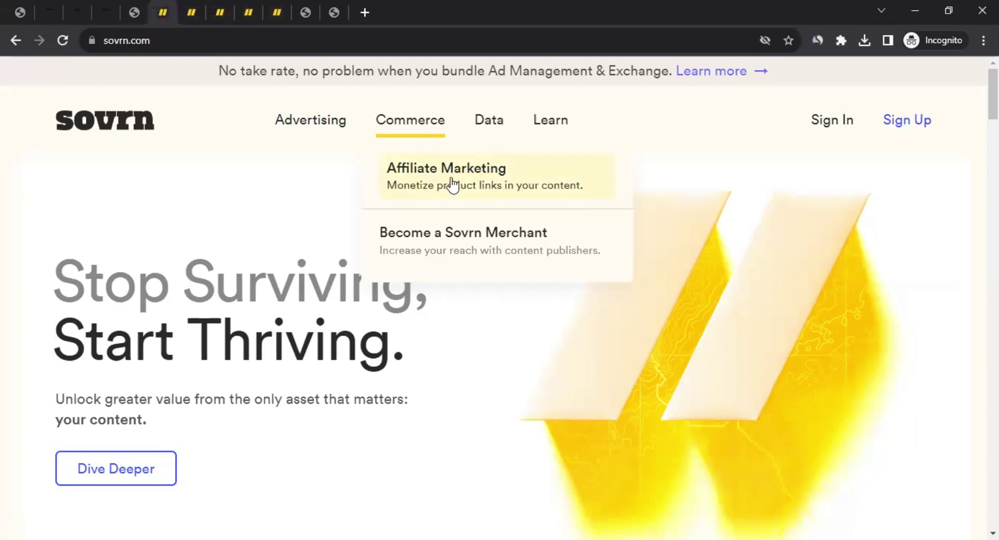
pyautogui.click(475, 185)
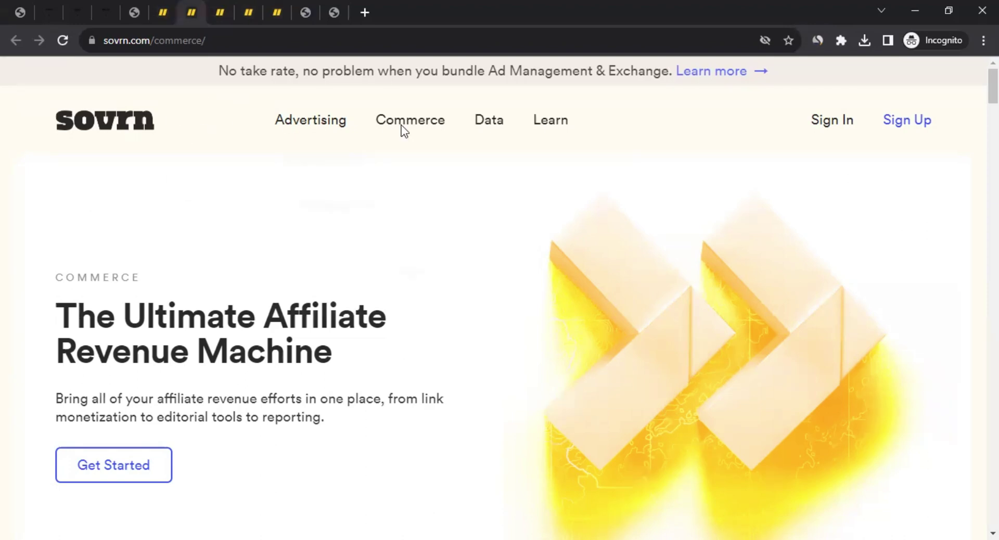
# - Read Sovrn's 'The Ultimate Affiliate Revenue Machine' commerce page
pyautogui.moveTo(403, 124)
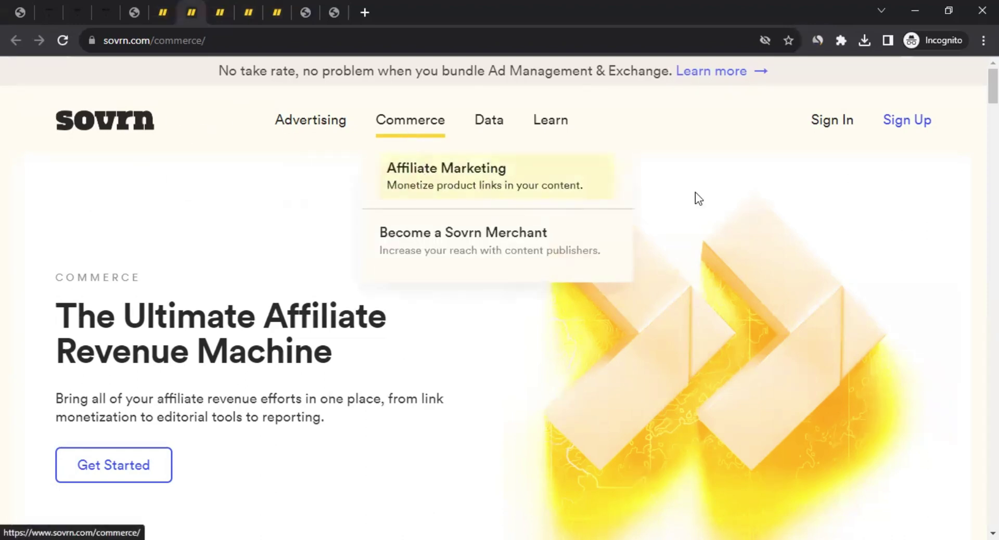
# - Move through the sign-in and getting-started tabs to the platform.sovrn.com Approved merchants tab
pyautogui.click(210, 8)
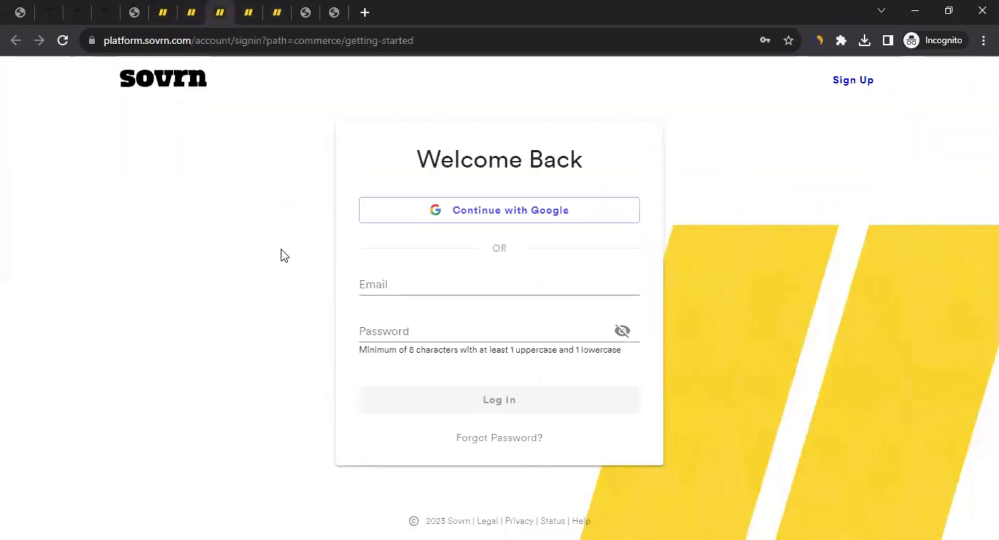
pyautogui.click(244, 11)
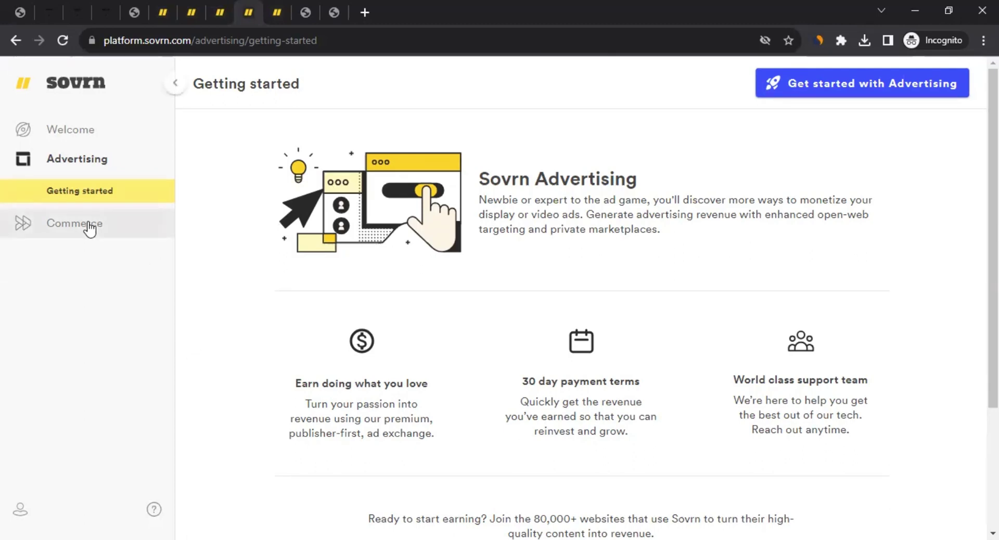
pyautogui.click(283, 6)
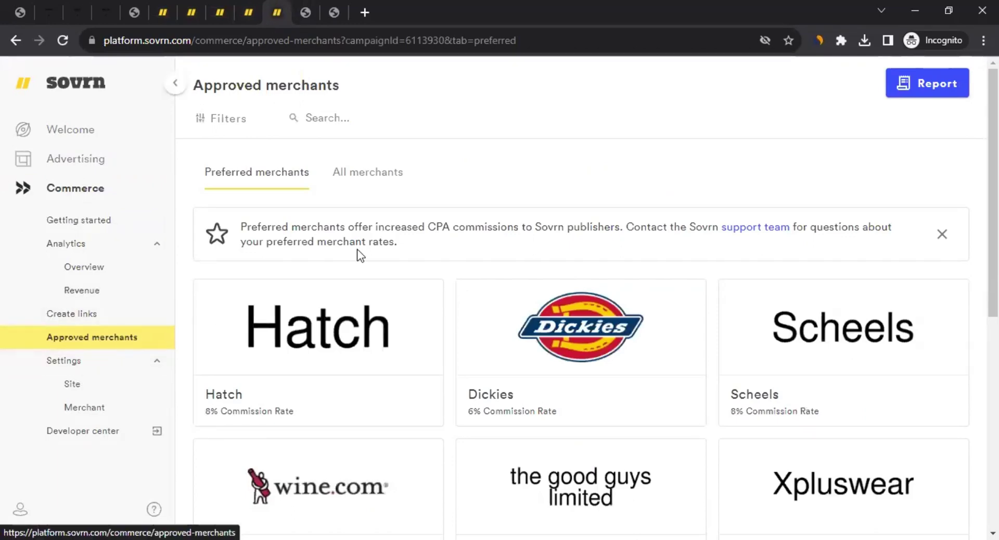
# - Search all merchants for 'thinkific' and open the Thinkific Labs Inc. details
pyautogui.click(363, 180)
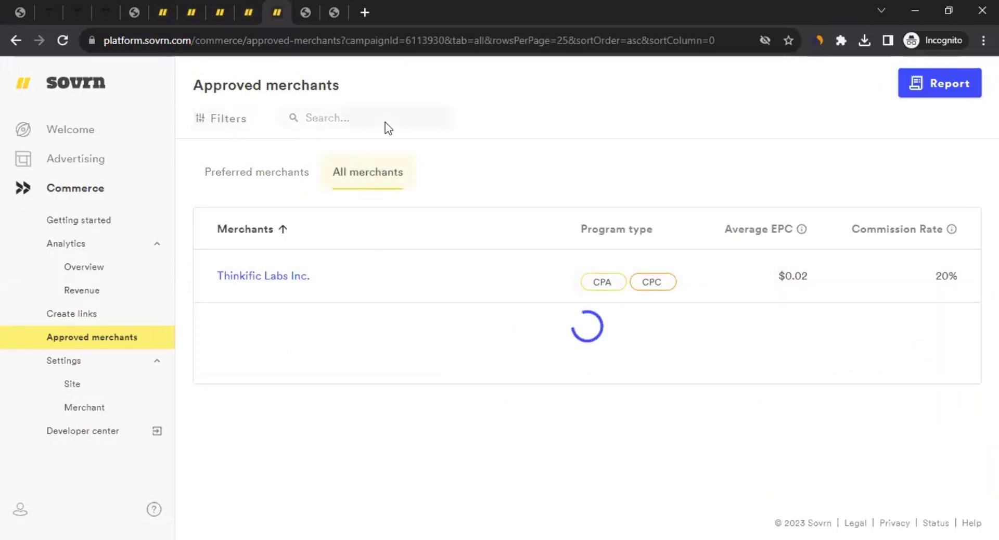
pyautogui.click(338, 120)
pyautogui.write('thi')
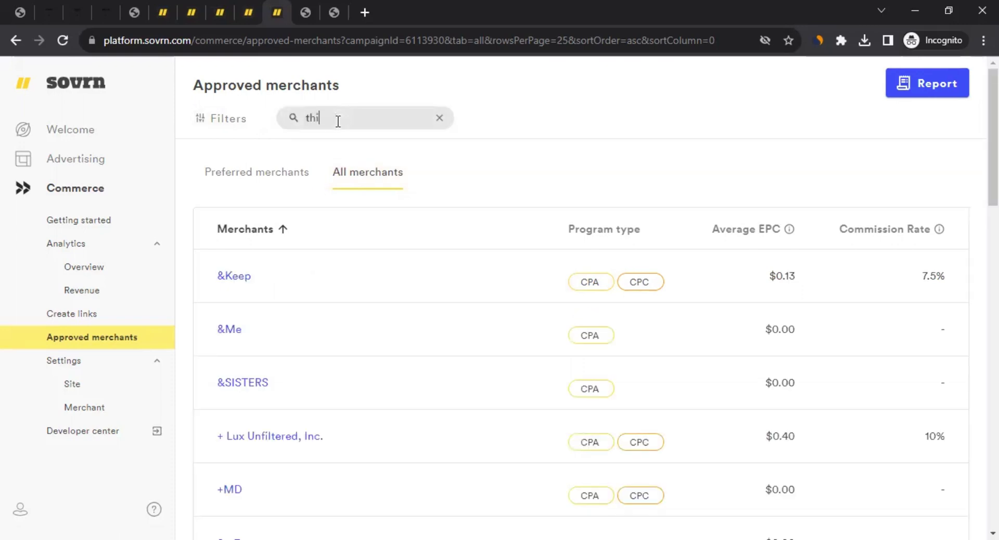
pyautogui.write('nkific')
pyautogui.press('Return')
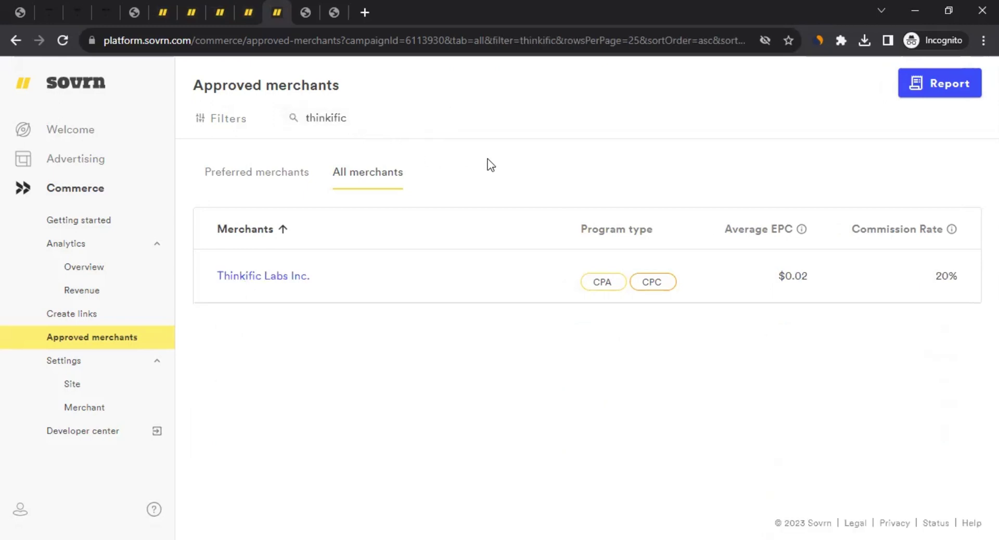
pyautogui.click(254, 278)
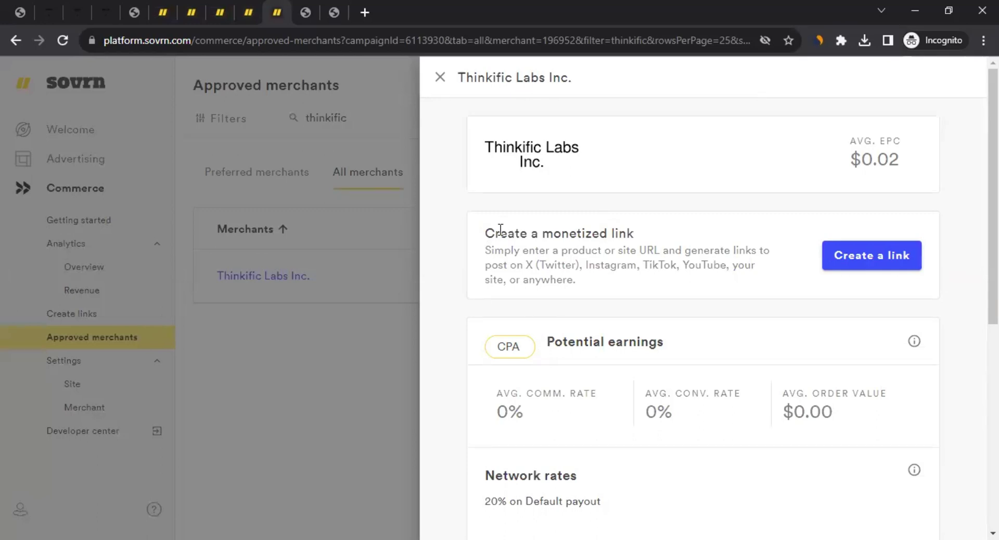
# - Highlight 'Create a monetized link' and the '20% on Default payout' network rate
pyautogui.moveTo(495, 234); pyautogui.dragTo(634, 239)
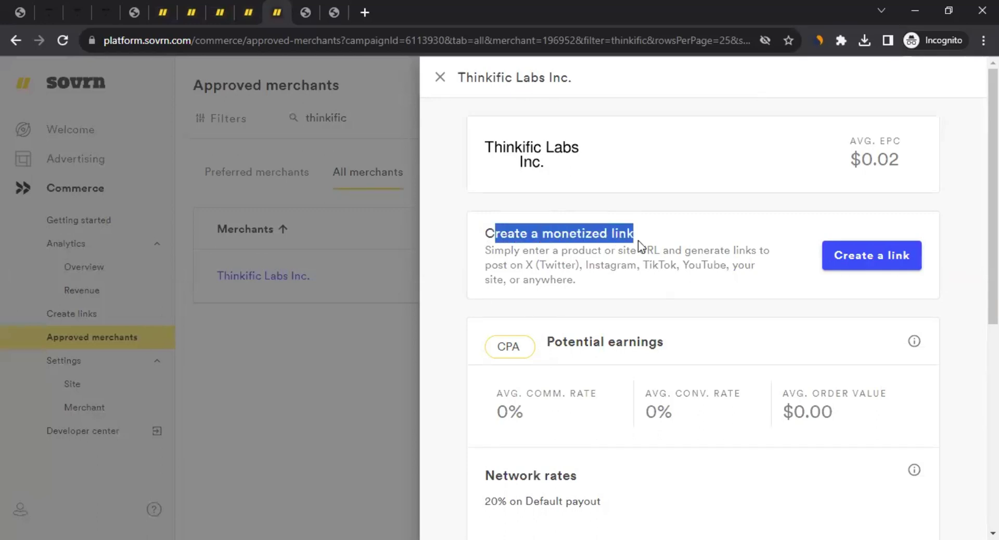
pyautogui.scroll(-3, 468, 289)
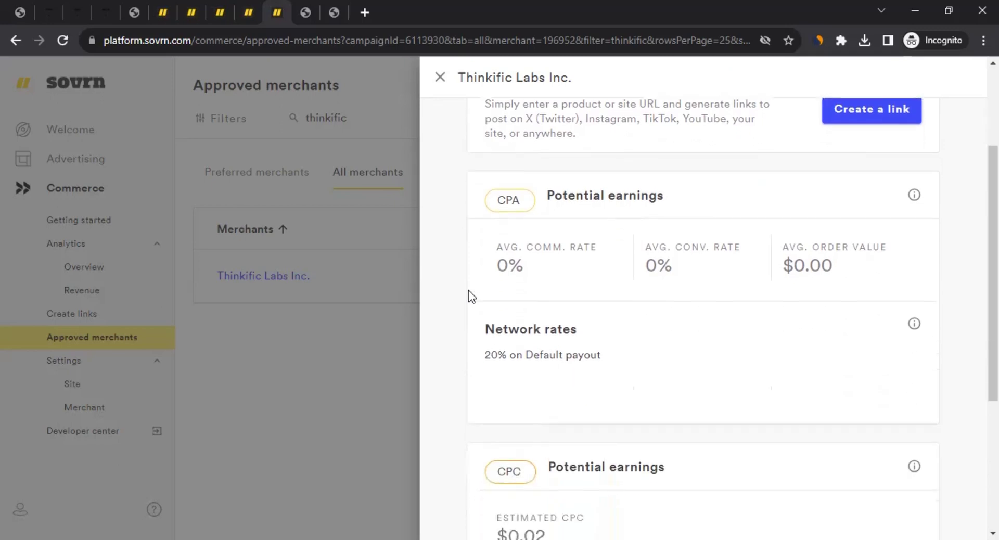
pyautogui.scroll(-3, 472, 295)
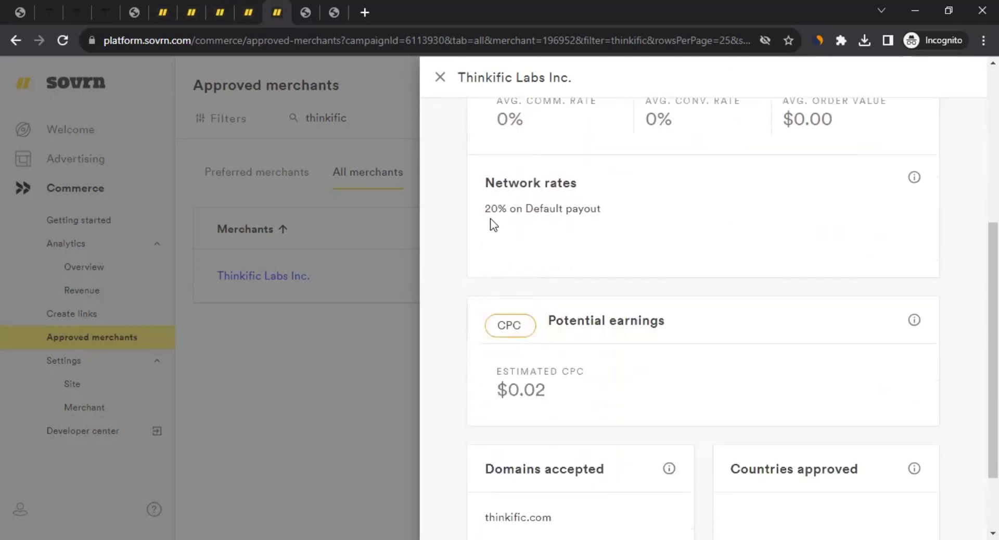
pyautogui.moveTo(485, 210); pyautogui.dragTo(594, 212)
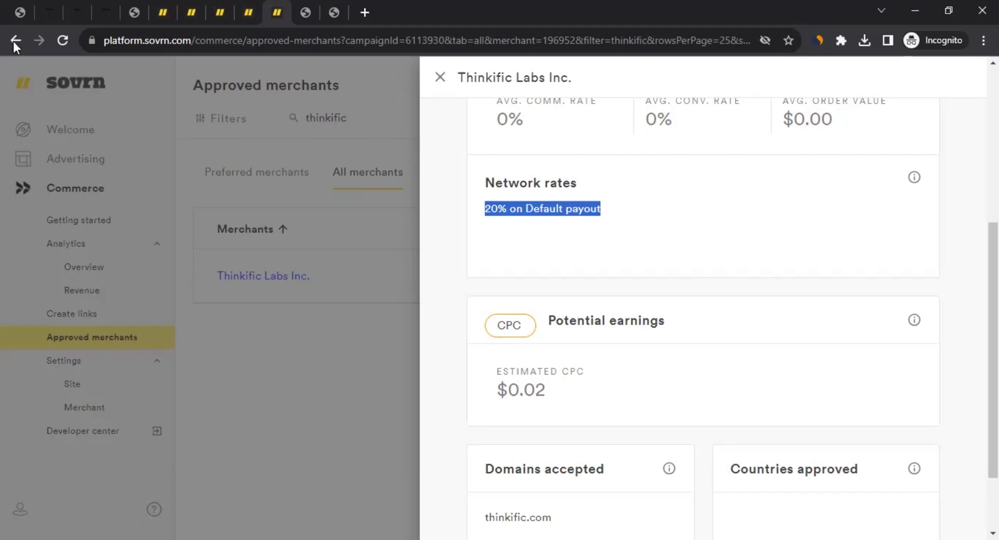
# - Recheck the 30% lifetime perk on Thinkific's affiliates page, then return to Sovrn's Getting started page
pyautogui.click(102, 11)
pyautogui.scroll(-10, 245, 352)
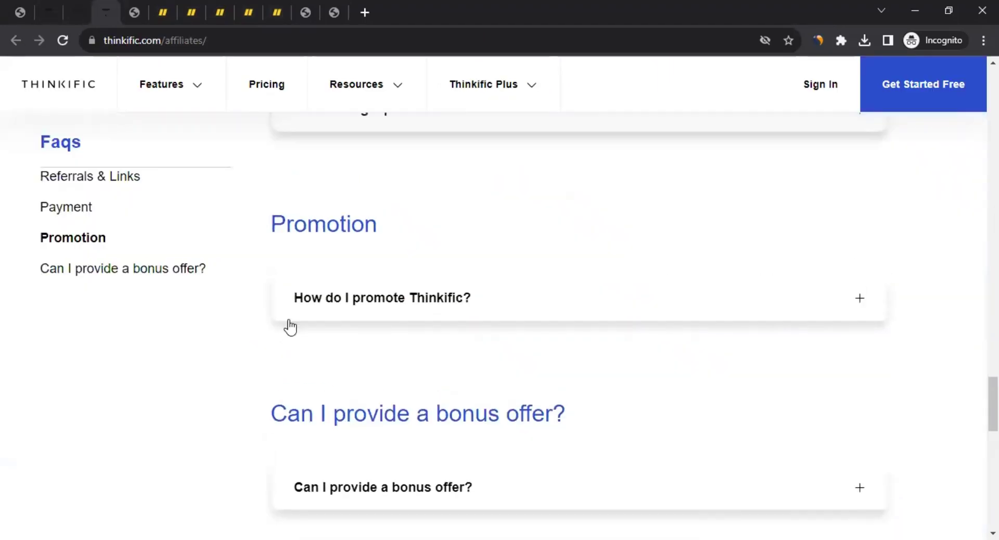
pyautogui.scroll(5, 287, 326)
pyautogui.scroll(15, 311, 372)
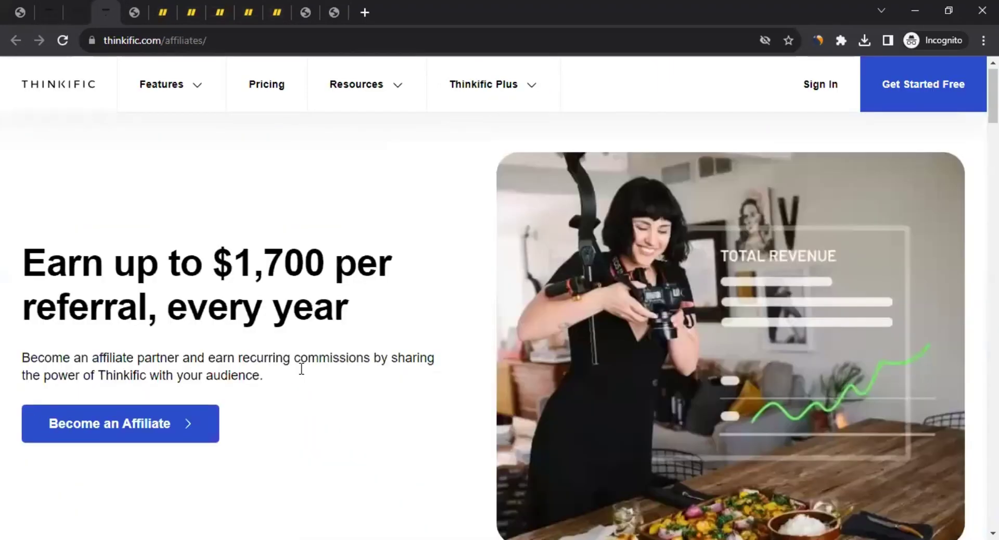
pyautogui.scroll(-5, 299, 368)
pyautogui.moveTo(173, 466); pyautogui.dragTo(145, 434)
pyautogui.scroll(-3, 142, 427)
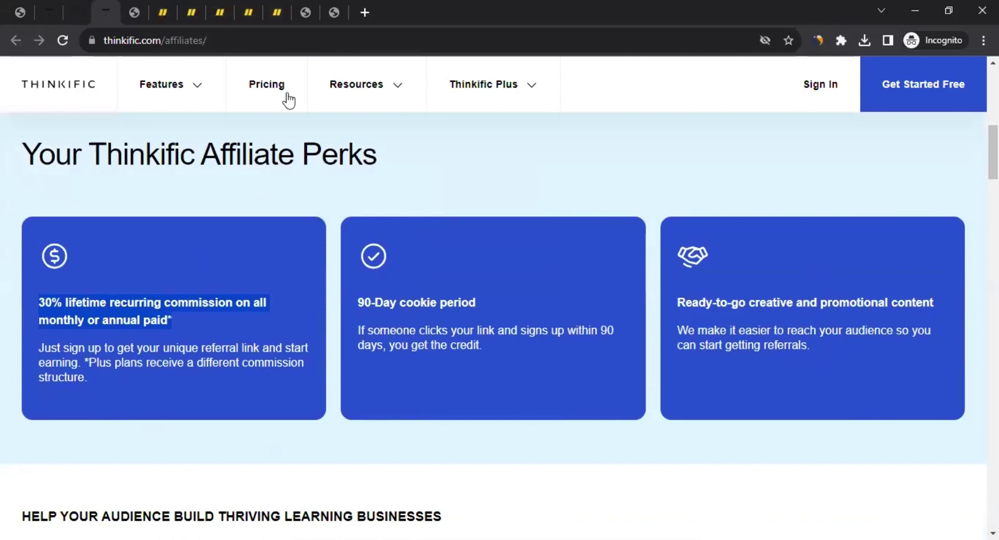
pyautogui.click(242, 11)
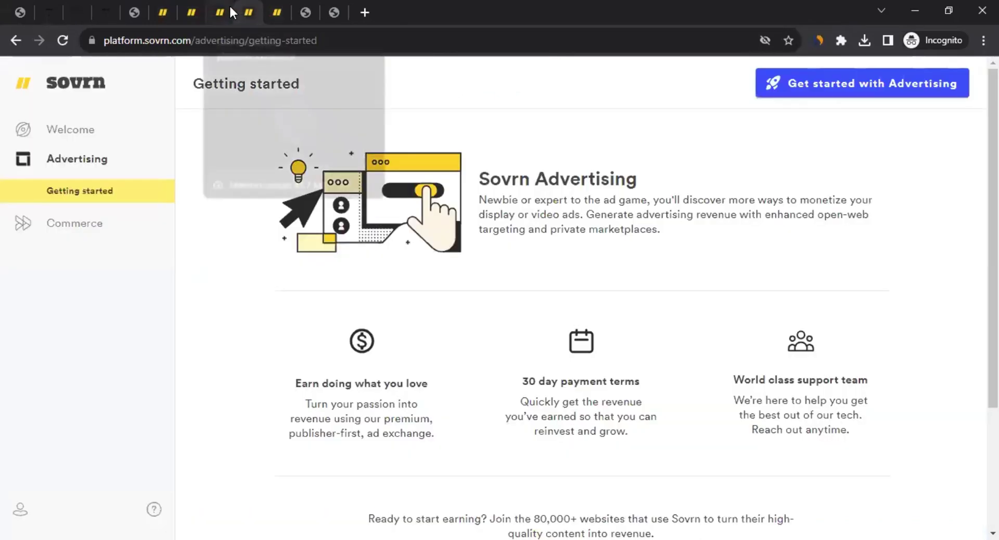
# - Return to the Thinkific Labs Inc. merchant panel and review its 20% default payout and accepted domain
pyautogui.click(272, 11)
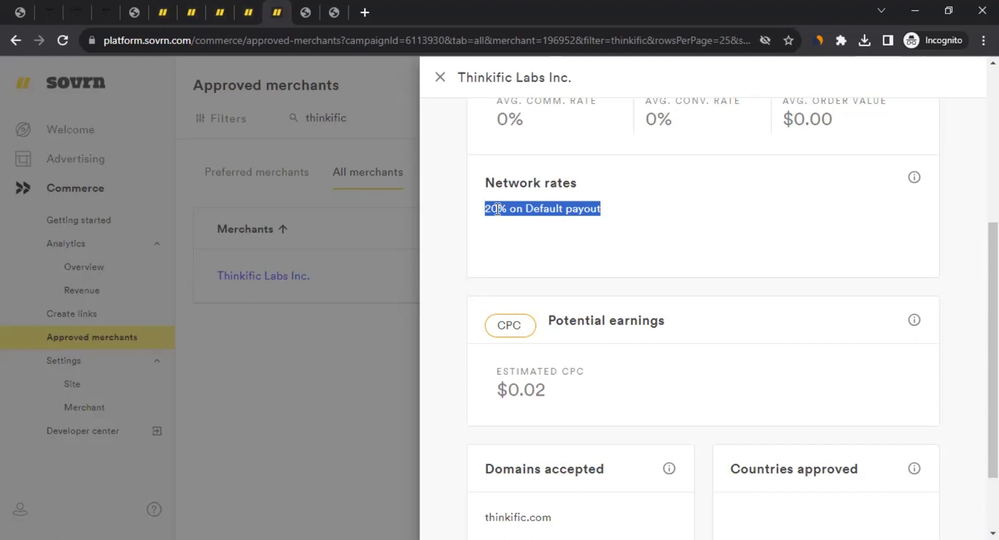
pyautogui.scroll(-2, 489, 283)
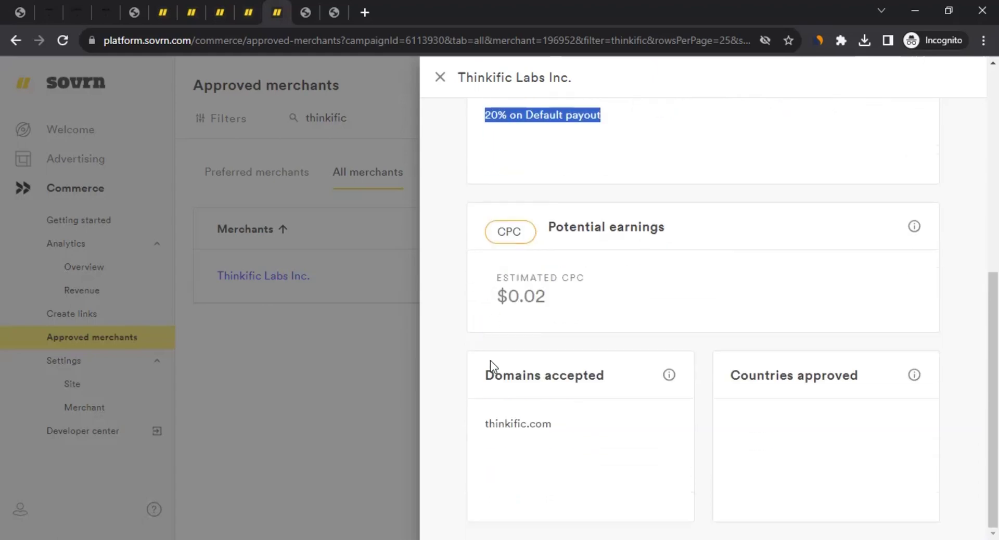
pyautogui.scroll(7, 473, 298)
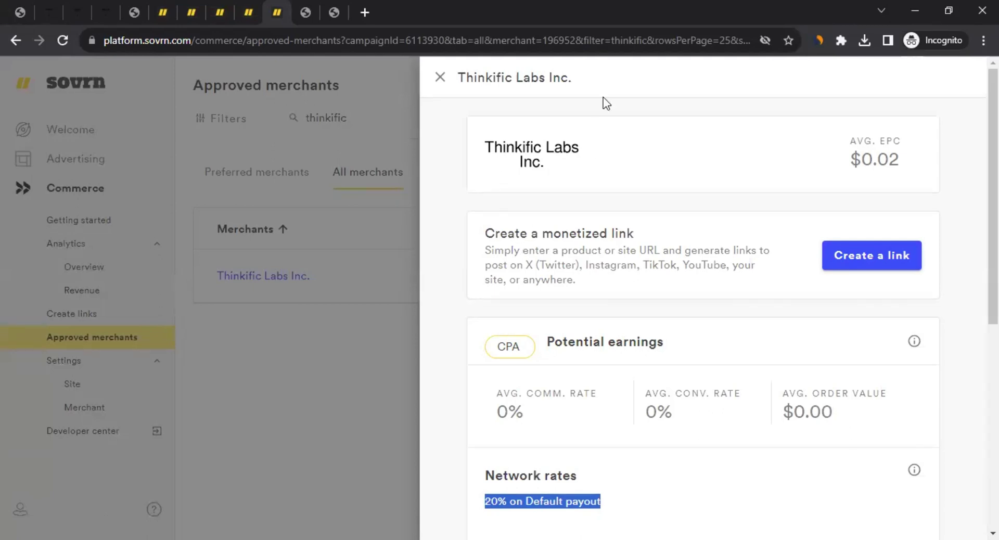
# - Start a new Sovrn link and check the Site dropdown, keeping the current site
pyautogui.click(885, 255)
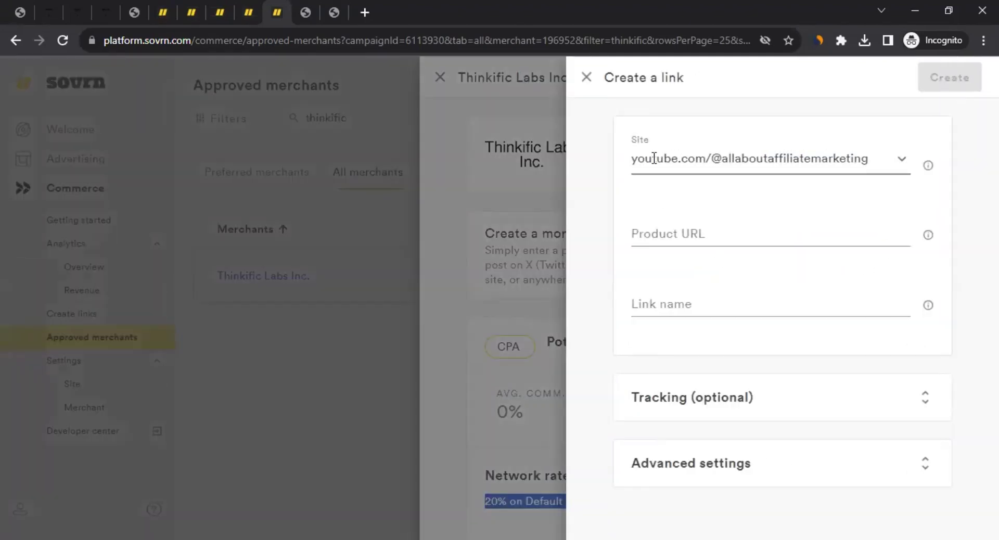
pyautogui.click(854, 152)
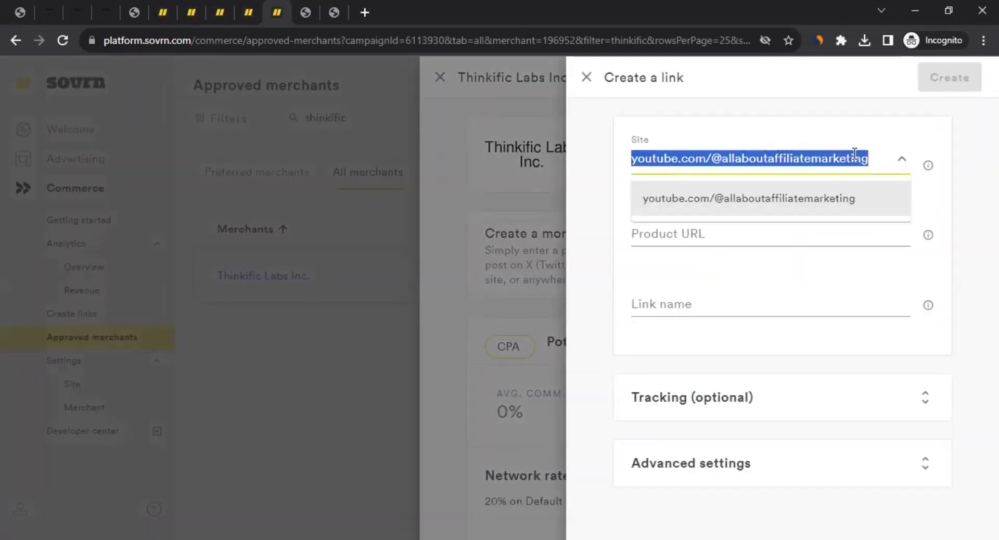
pyautogui.click(600, 186)
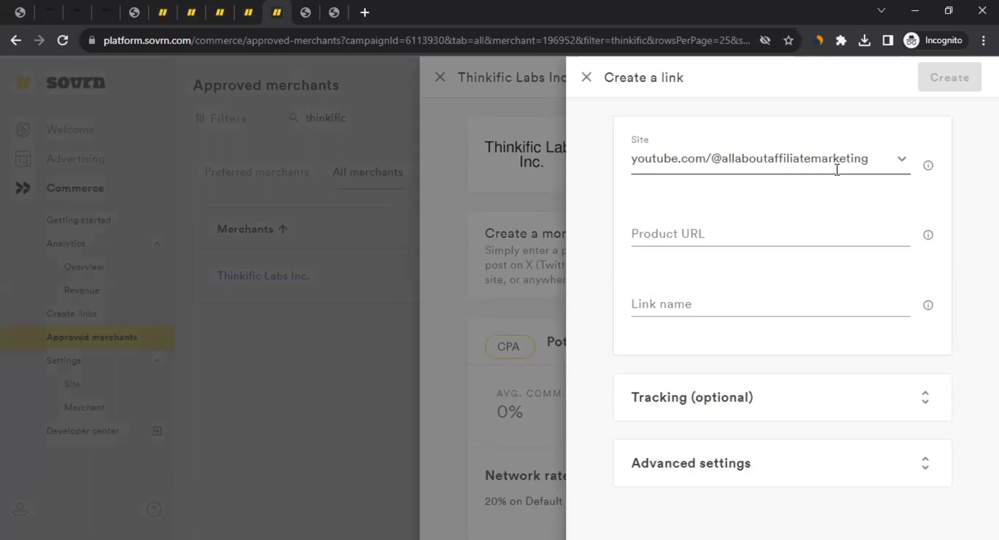
pyautogui.click(880, 160)
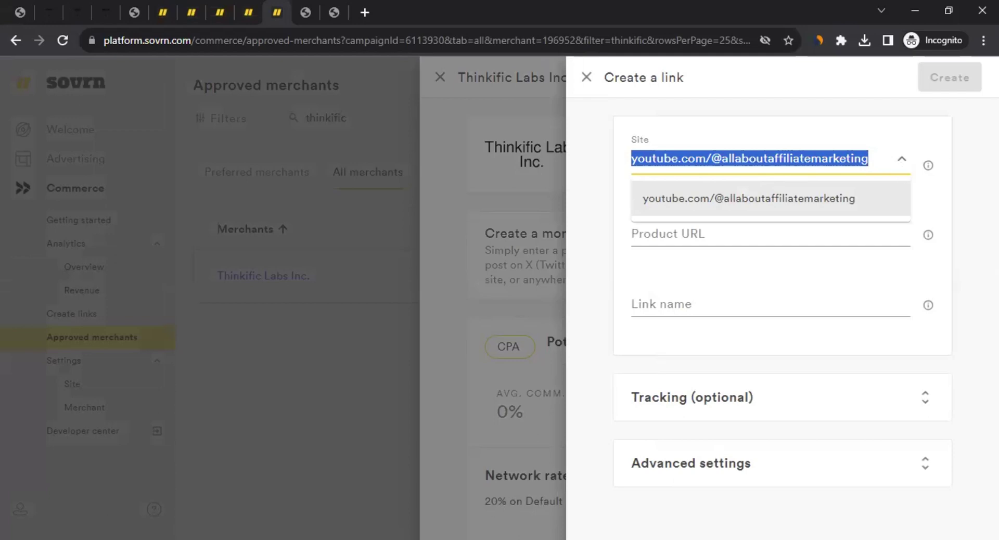
pyautogui.click(749, 198)
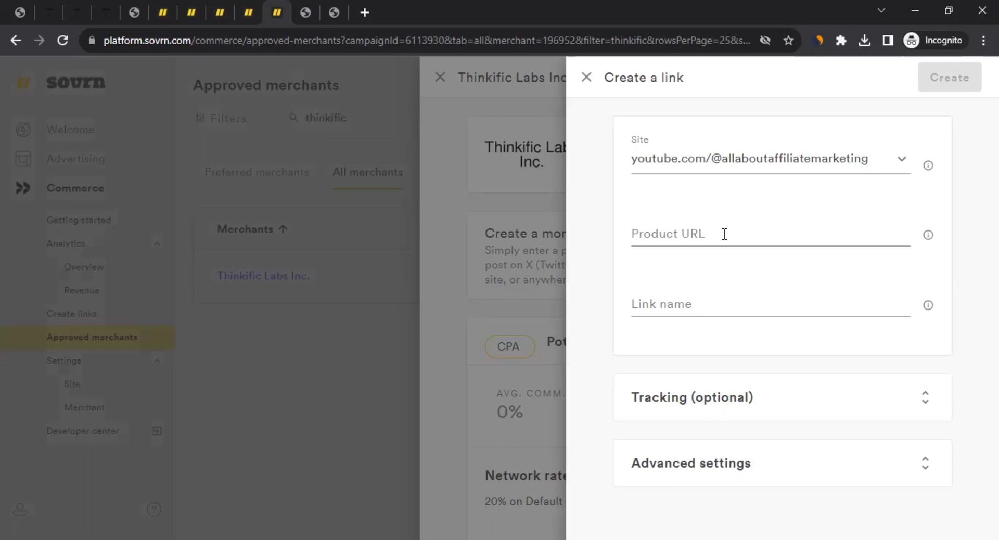
pyautogui.click(54, 8)
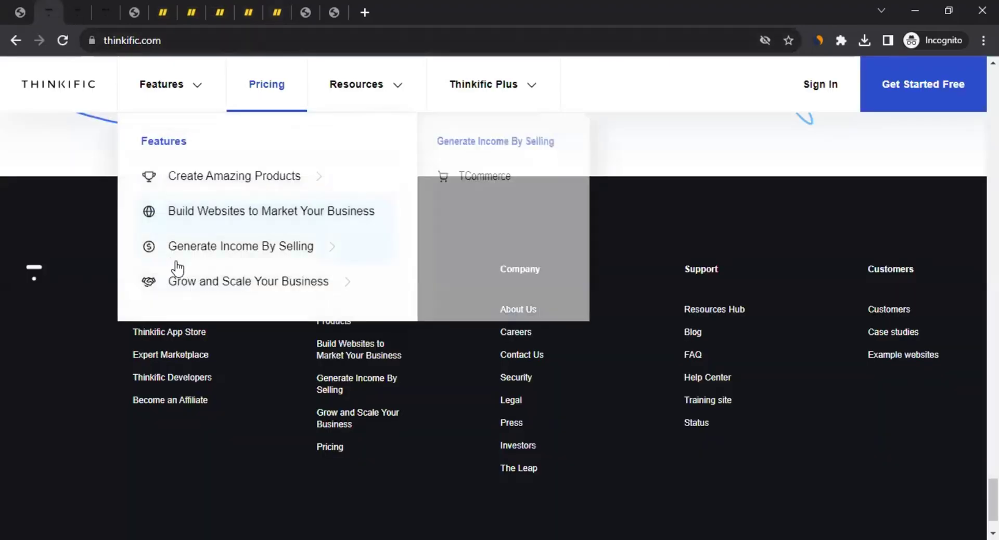
pyautogui.scroll(6, 203, 273)
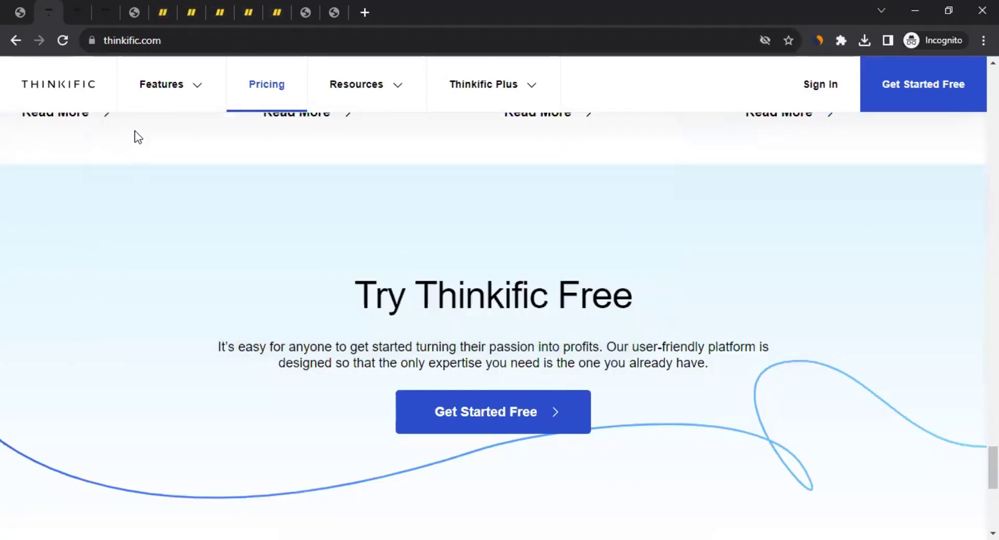
pyautogui.click(170, 40)
pyautogui.hotkey('ctrl', 'c')
pyautogui.moveTo(120, 65)
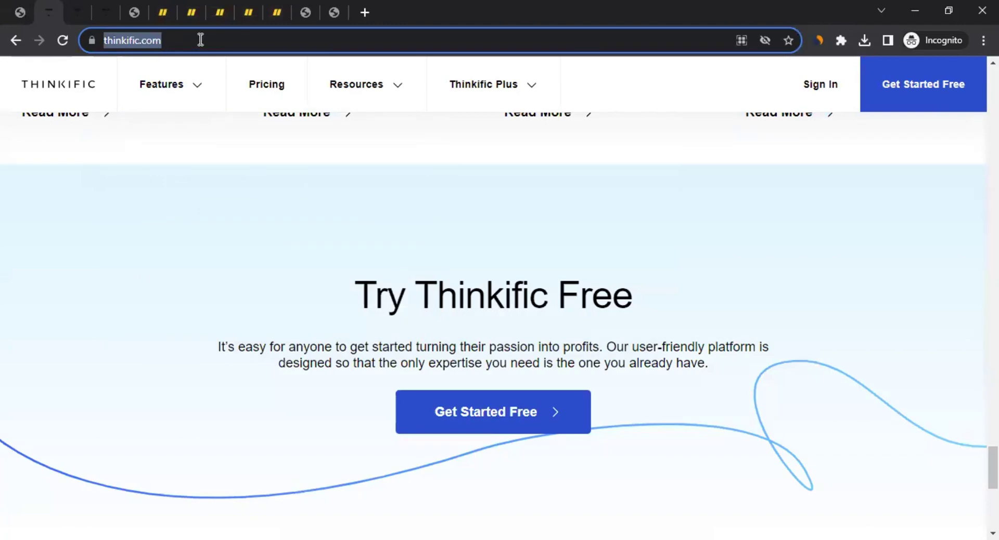
pyautogui.click(266, 8)
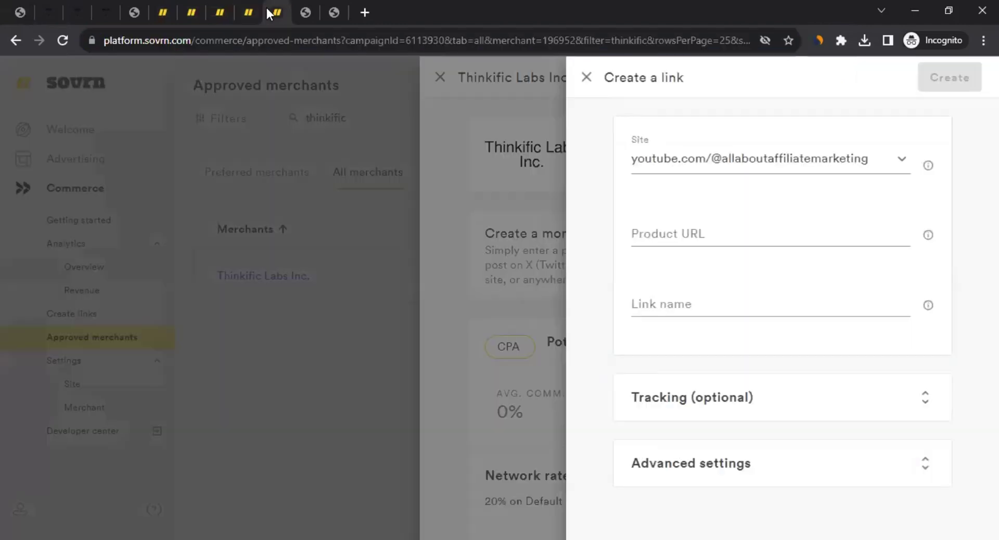
pyautogui.click(720, 224)
pyautogui.hotkey('ctrl', 'v')
# - Name the link 'Thinkific Website' and create it
pyautogui.click(661, 298)
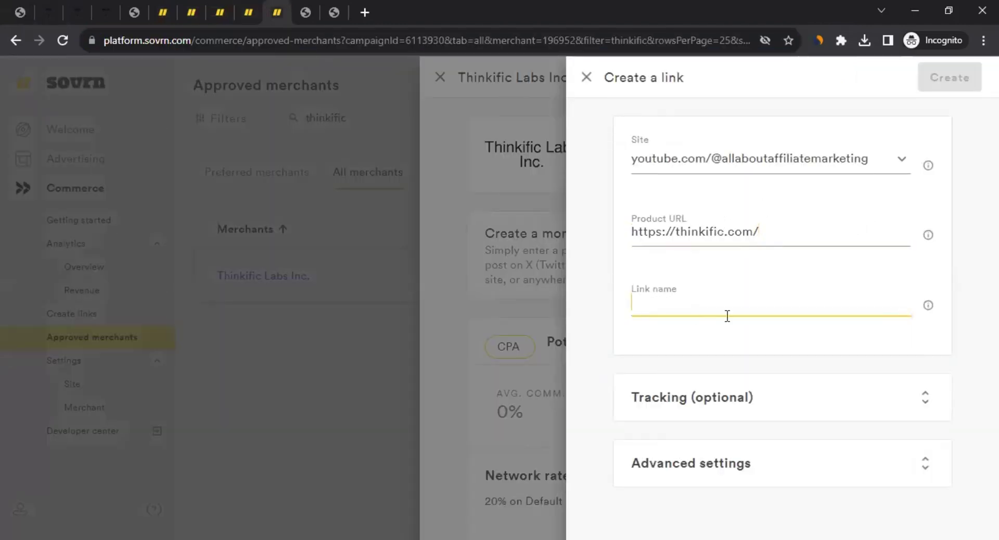
pyautogui.write('Thi')
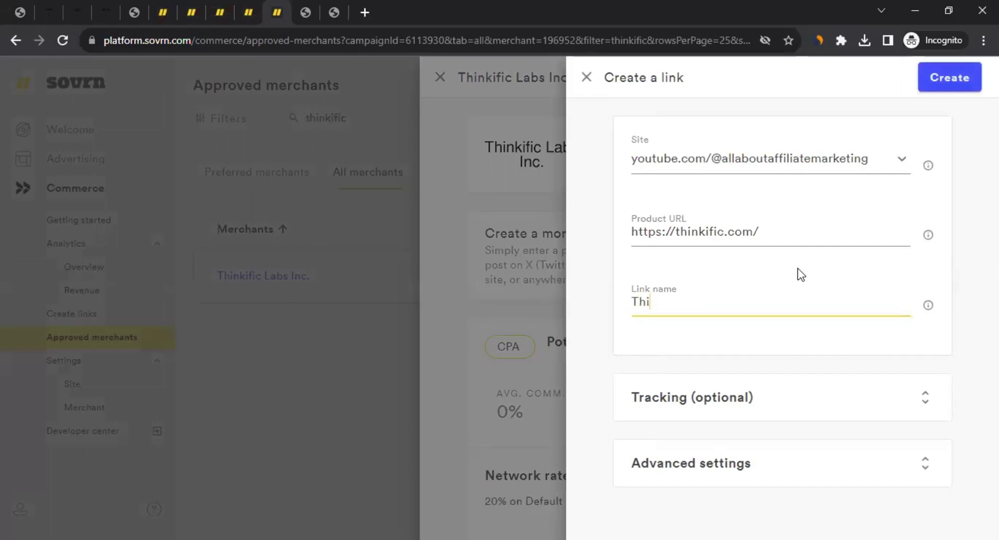
pyautogui.write('nkific Website')
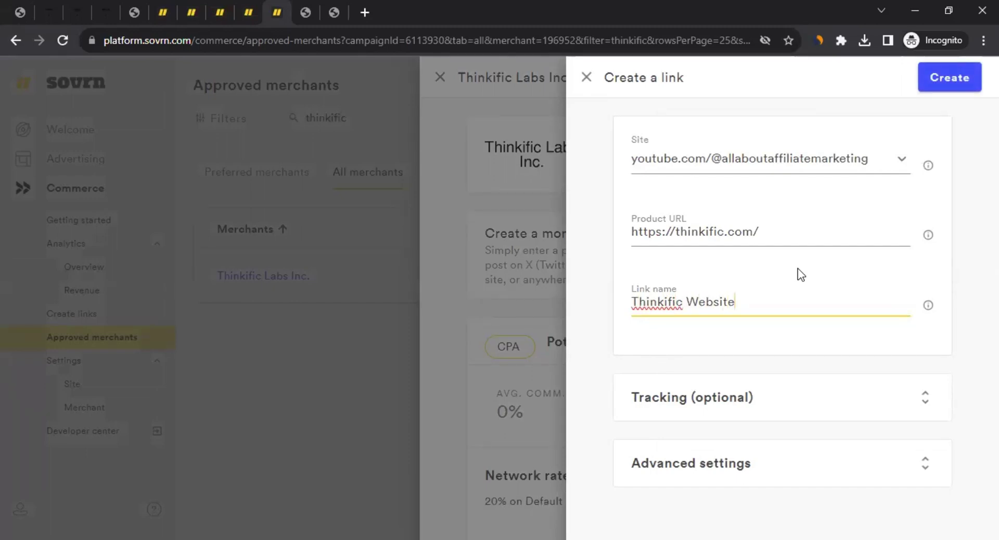
pyautogui.moveTo(736, 302); pyautogui.dragTo(629, 304)
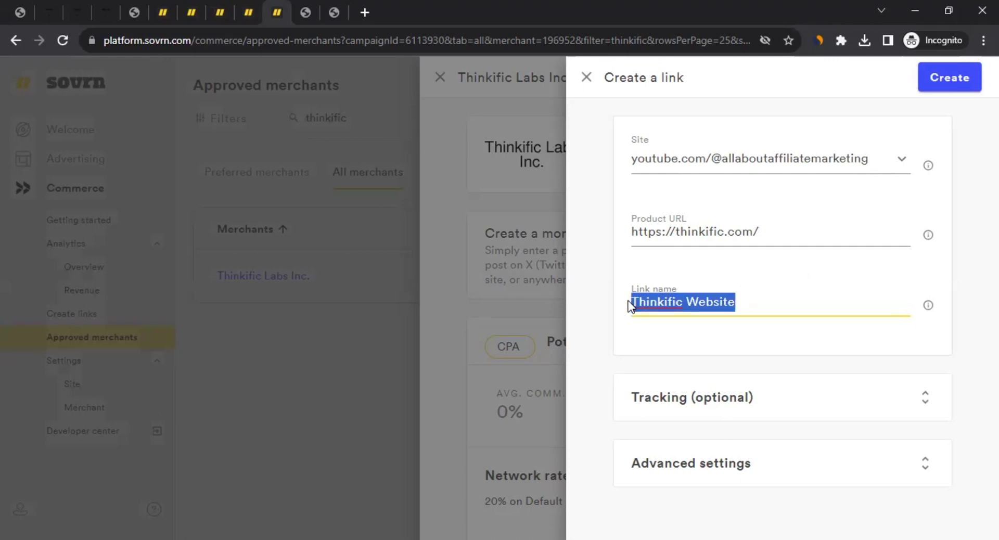
pyautogui.click(607, 310)
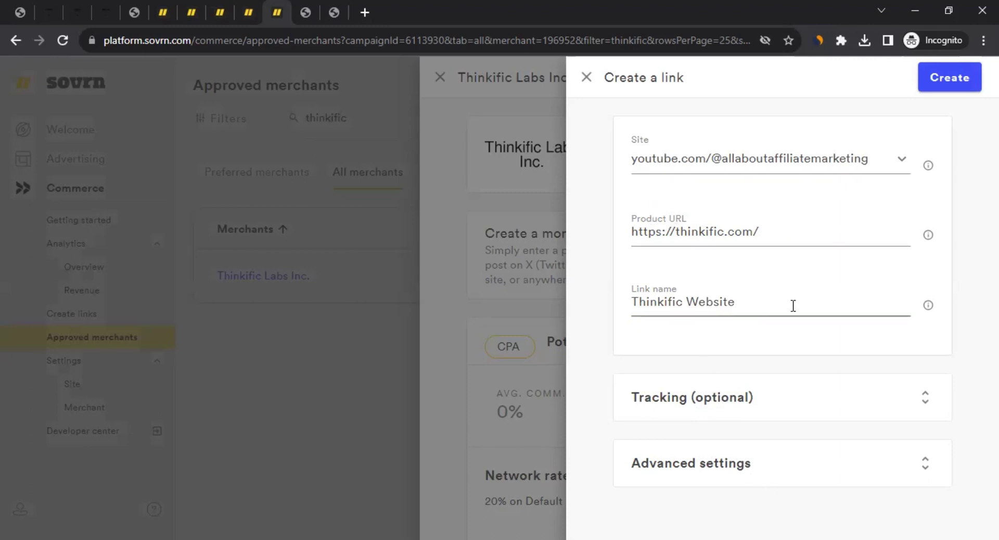
pyautogui.click(945, 83)
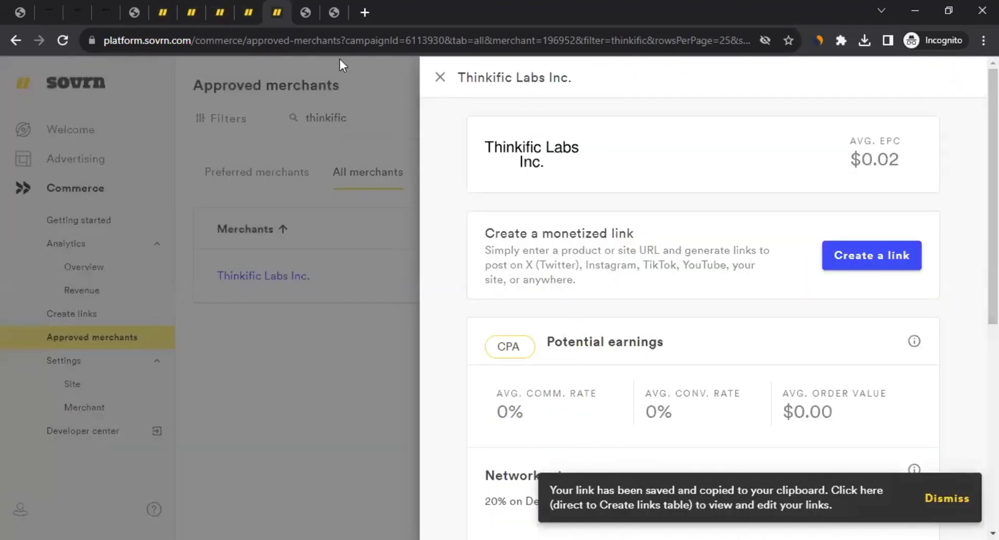
# - Load the copied sovrn.co short link in a new incognito tab, landing on thinkific.com
pyautogui.click(365, 11)
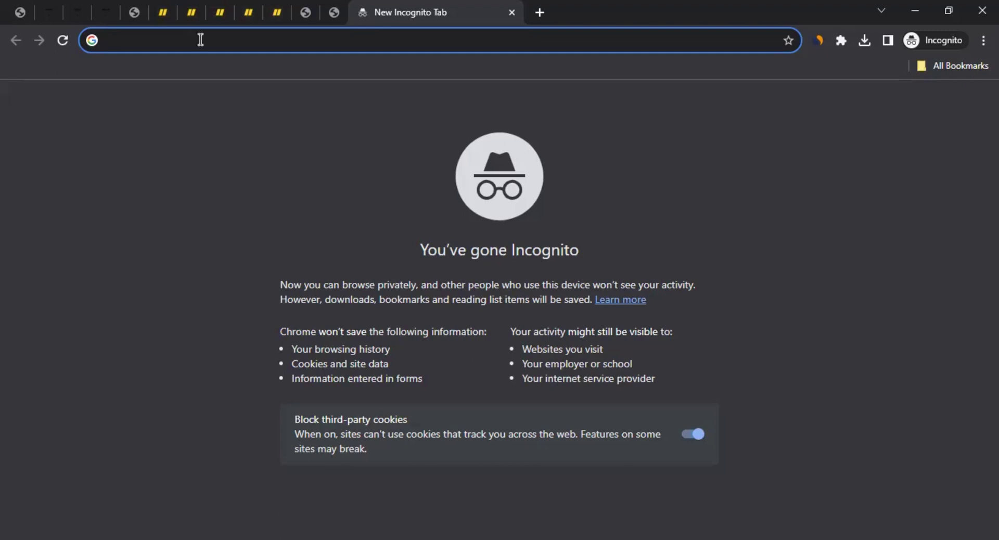
pyautogui.write('https://sovrn.co/uxcqqqe')
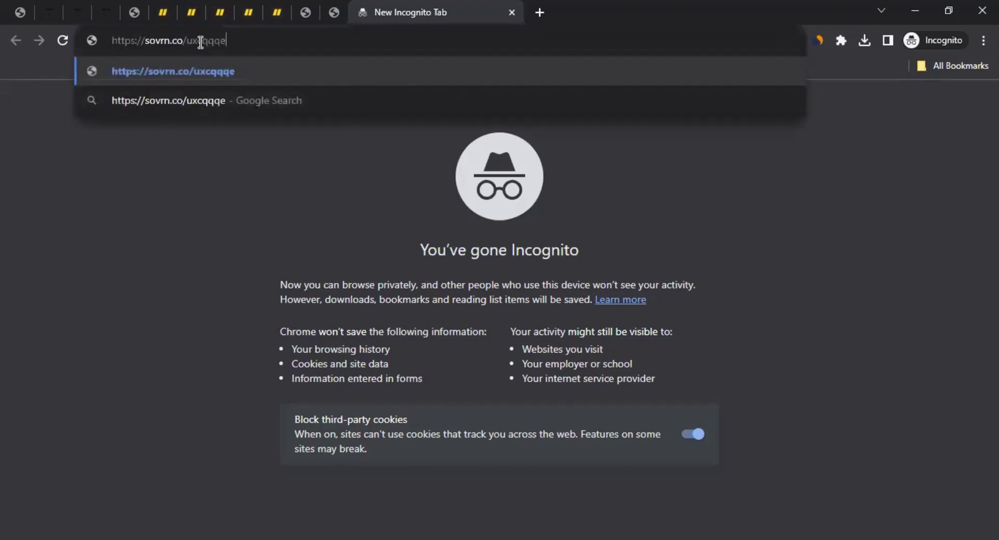
pyautogui.hotkey('ctrl', 'a')
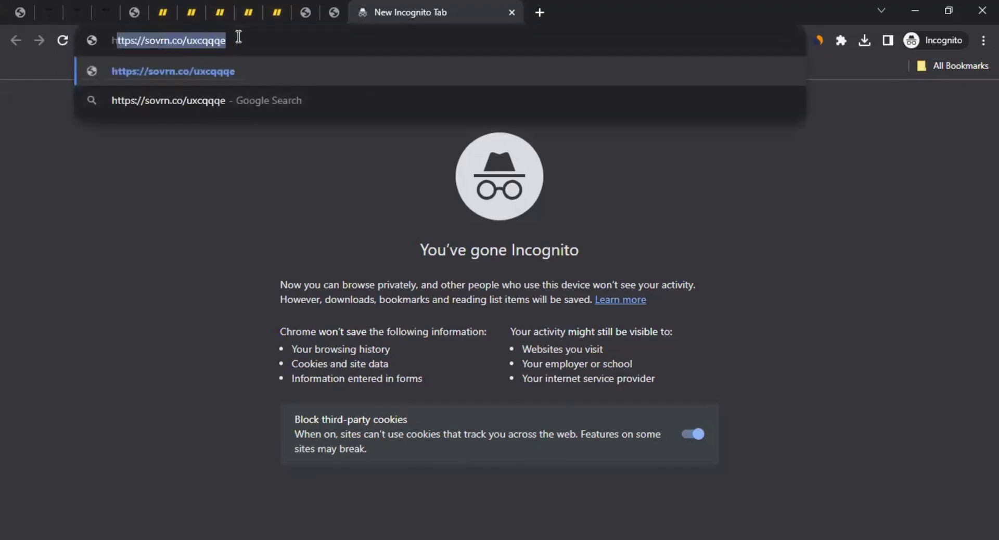
pyautogui.click(294, 40)
pyautogui.hotkey('ctrl', 'a')
pyautogui.click(326, 38)
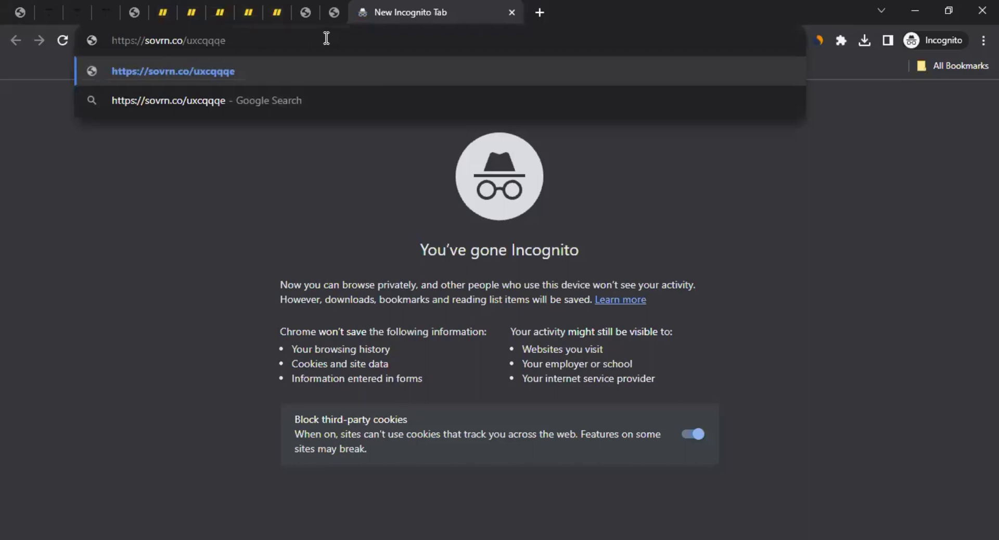
pyautogui.press('Return')
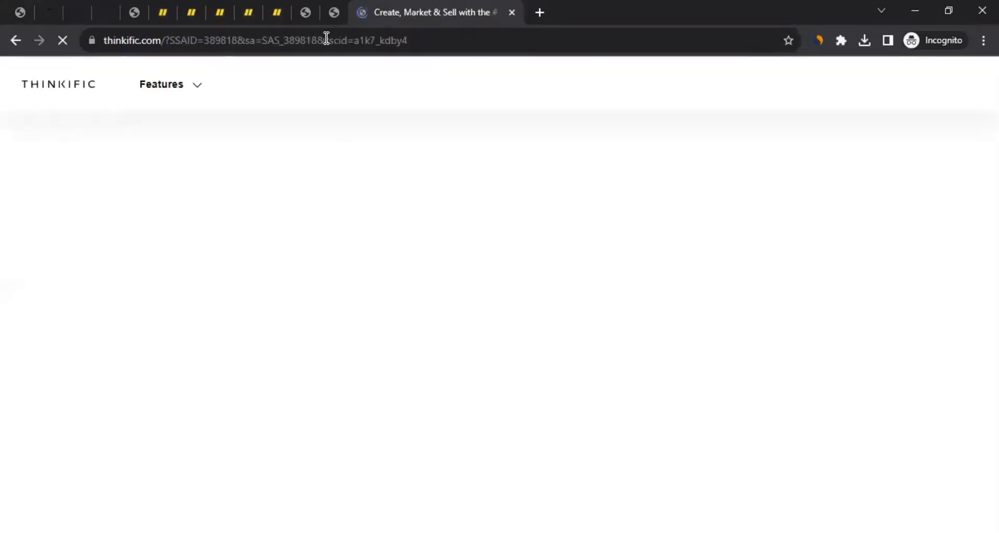
# - Close the Thinkific test tab and the Thinkific Labs Inc. side panel
pyautogui.middleClick(423, 1)
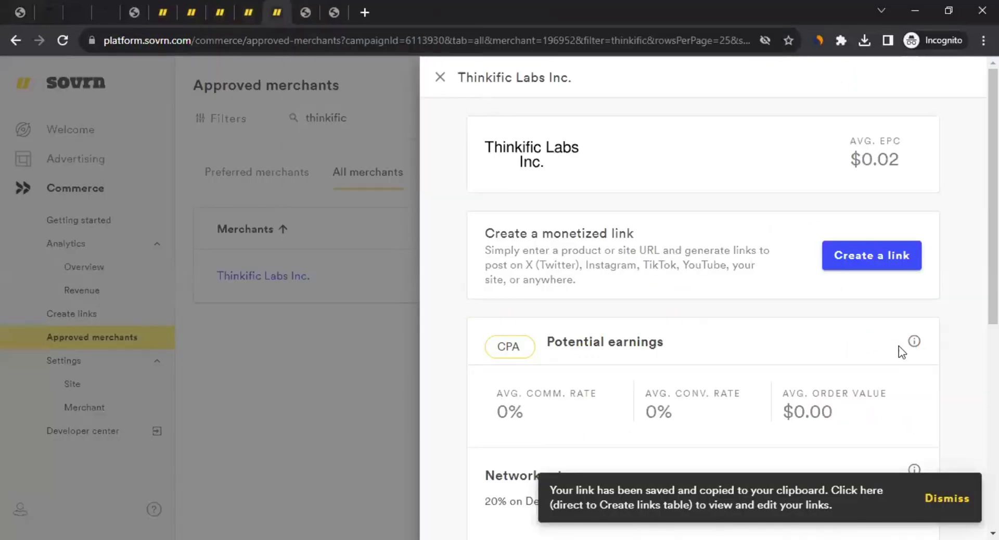
pyautogui.click(440, 76)
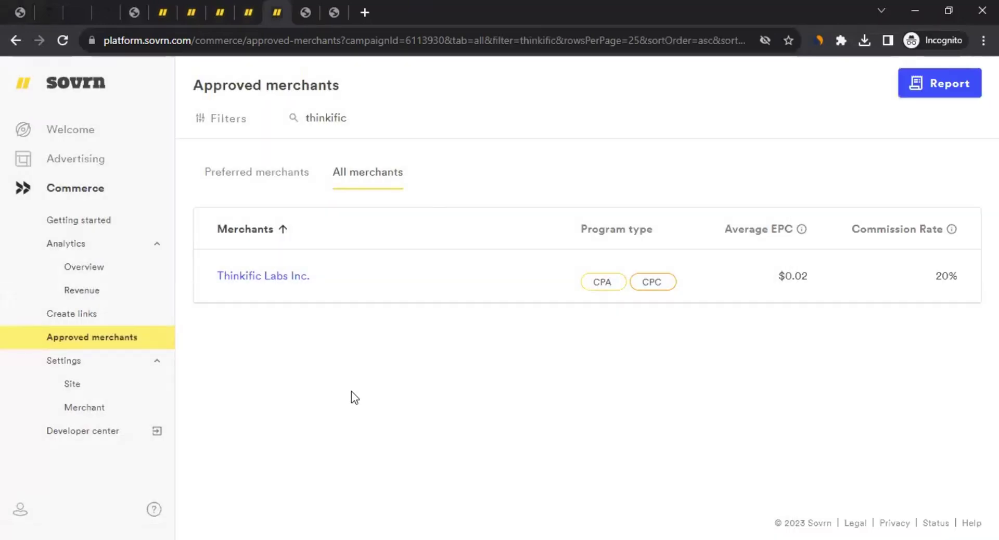